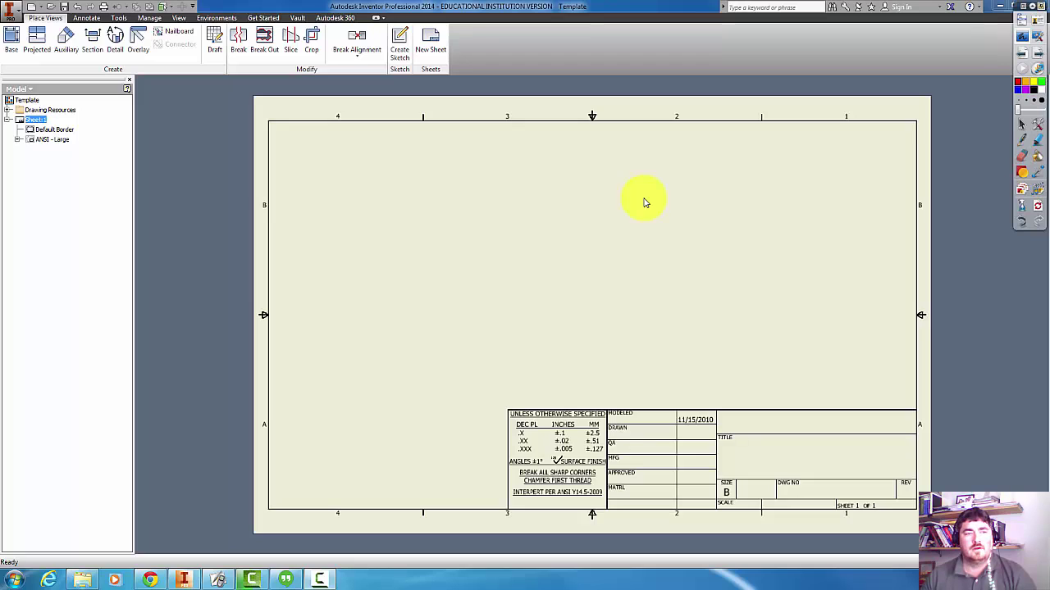
Start a base view and load guide block.ipt as its part
{"action": "left_click", "coordinate": [11, 40]}
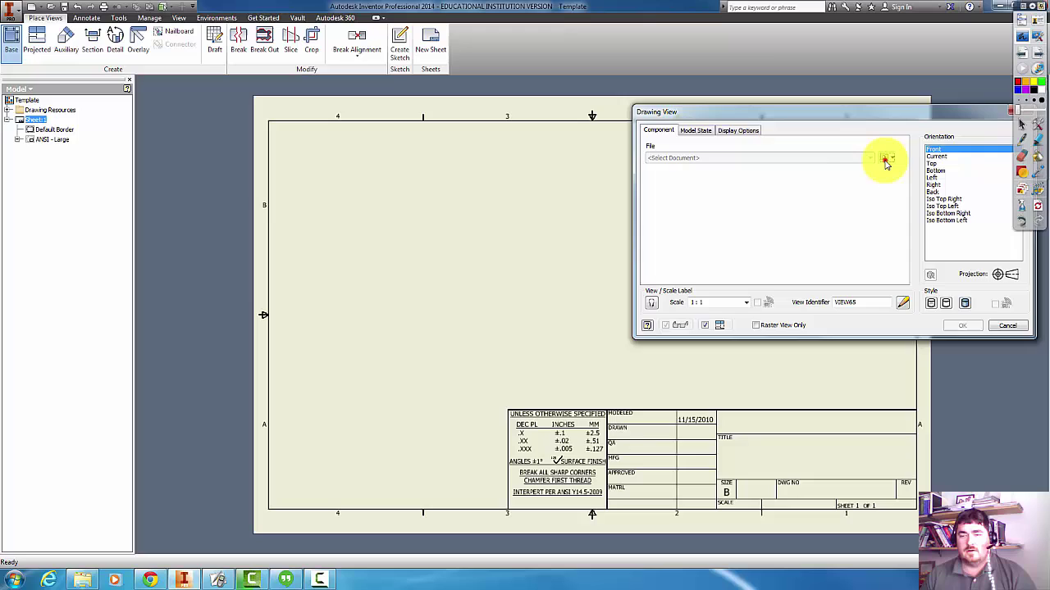
{"action": "left_click", "coordinate": [885, 158]}
{"action": "left_click", "coordinate": [801, 196]}
{"action": "left_click", "coordinate": [803, 186]}
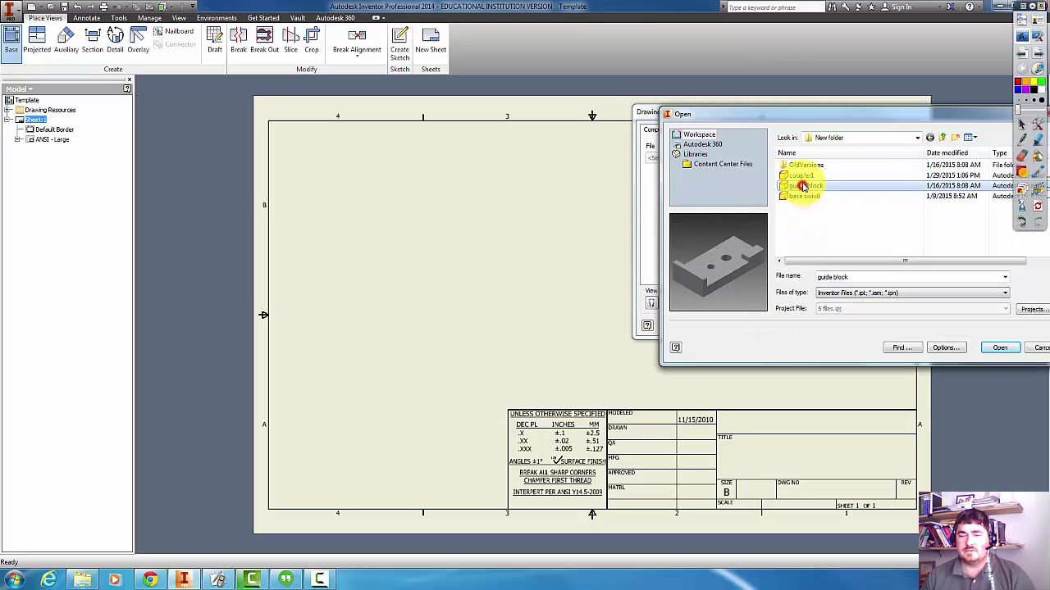
{"action": "left_click", "coordinate": [1000, 351]}
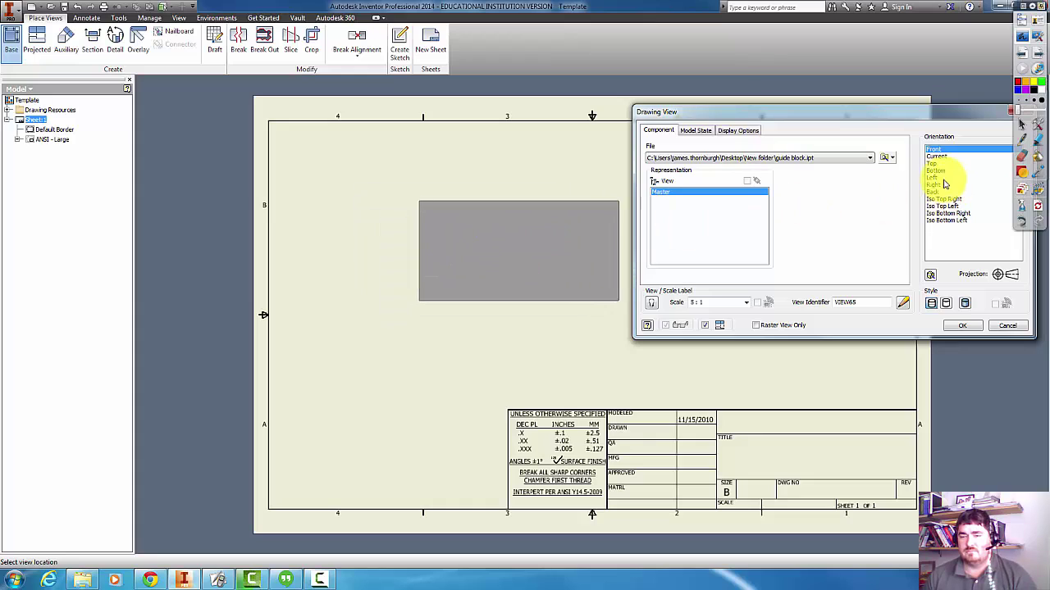
Preview the Left, Back, Top, Front and Bottom orientations, settling on Left
{"action": "left_click", "coordinate": [934, 177]}
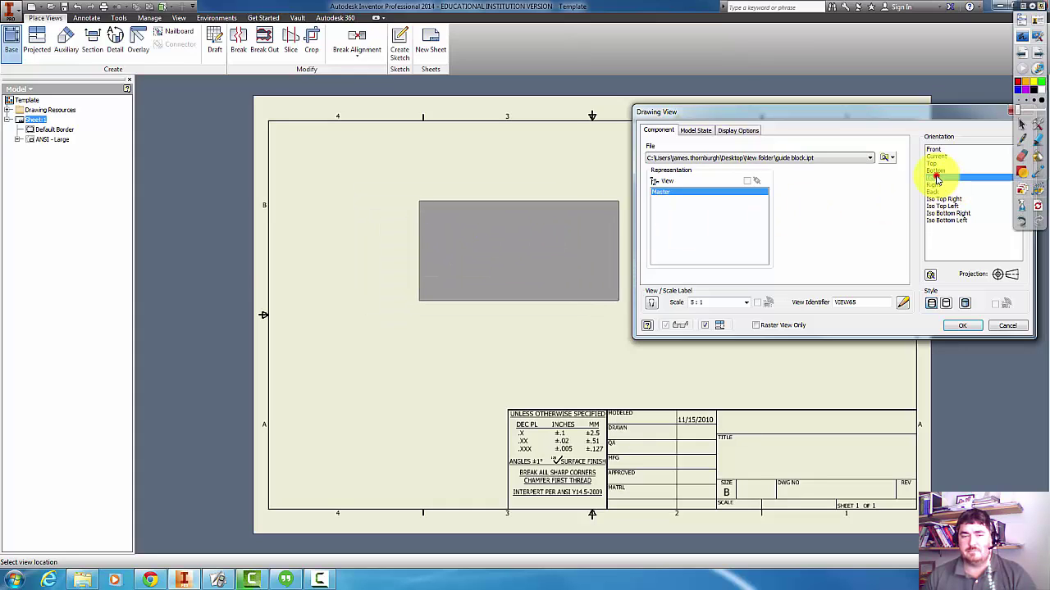
{"action": "left_click", "coordinate": [940, 191]}
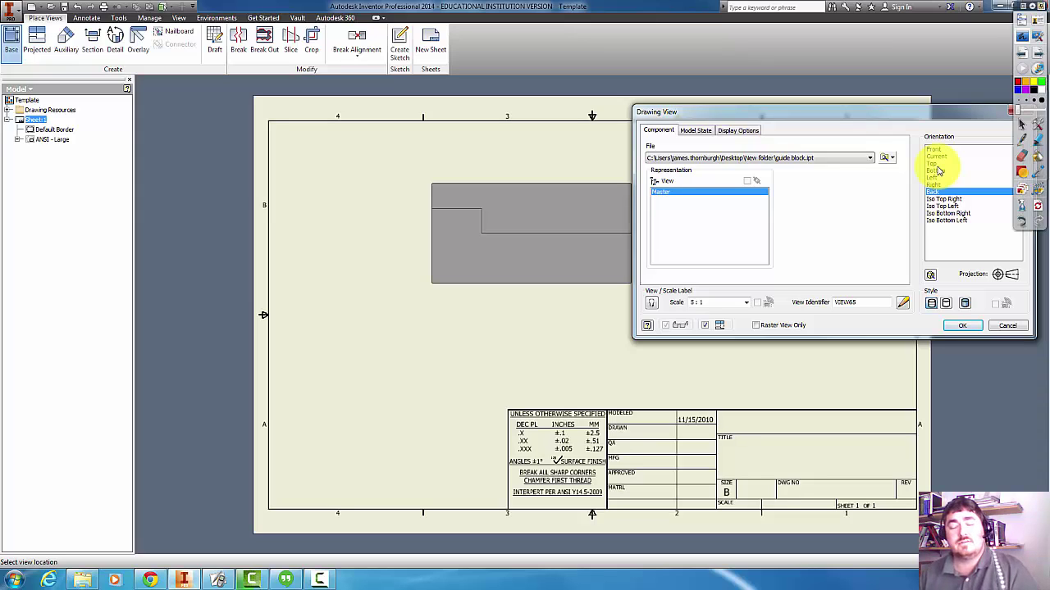
{"action": "left_click", "coordinate": [946, 164]}
{"action": "left_click", "coordinate": [935, 150]}
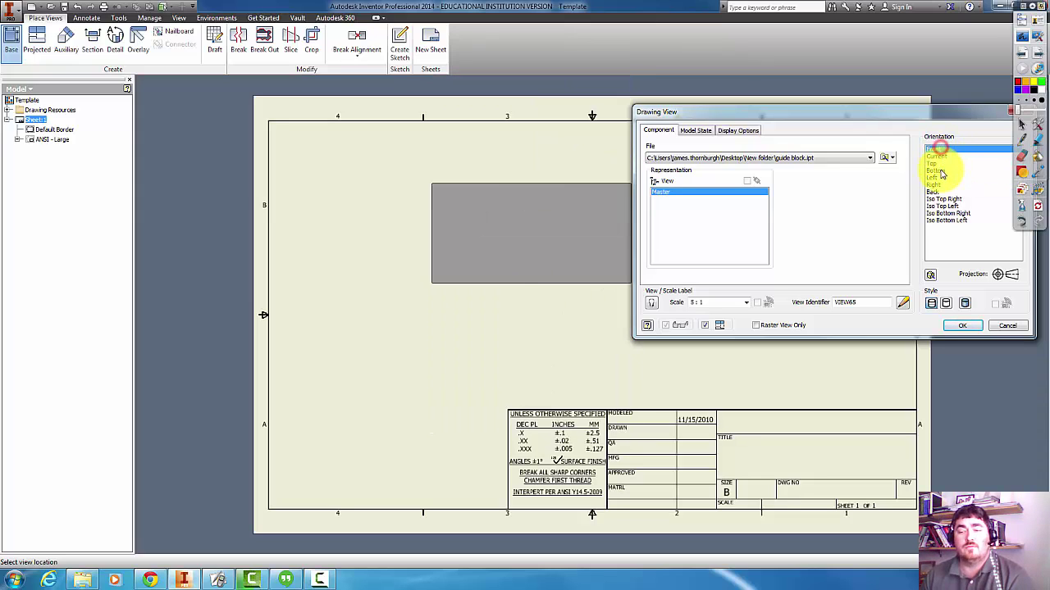
{"action": "left_click", "coordinate": [940, 170]}
{"action": "left_click", "coordinate": [942, 178]}
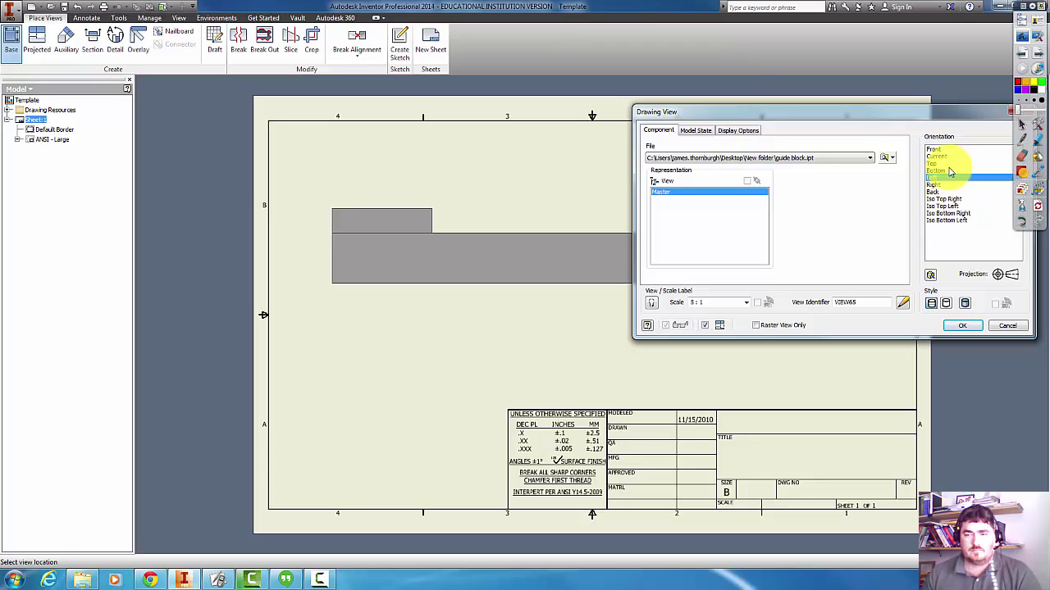
Change the base view scale from 5:1 to 3
{"action": "left_click_drag", "start_coordinate": [872, 116], "coordinate": [846, 202]}
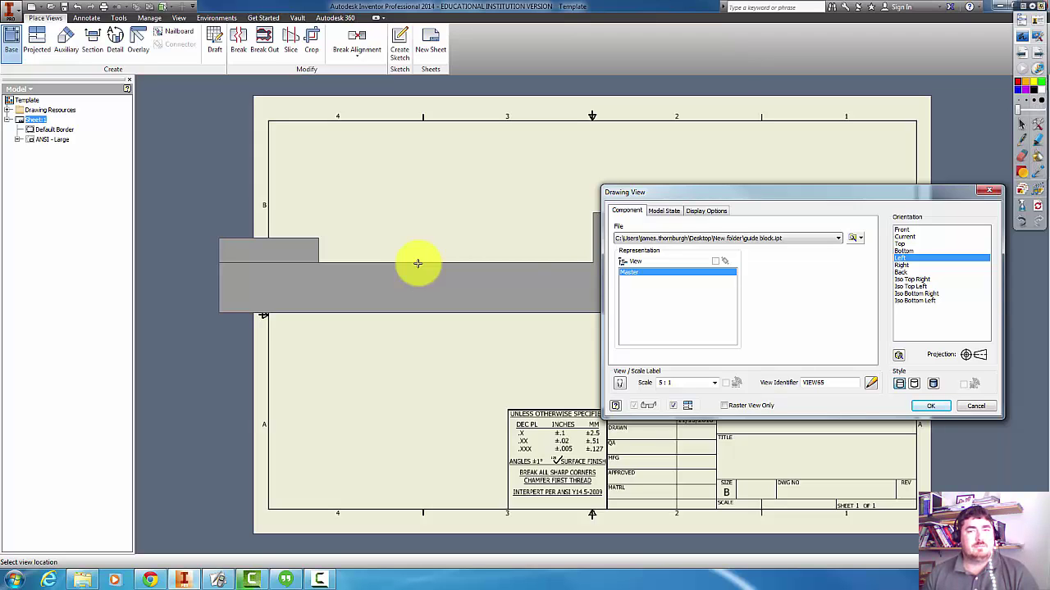
{"action": "left_click_drag", "start_coordinate": [665, 193], "coordinate": [677, 155]}
{"action": "double_click", "coordinate": [697, 345]}
{"action": "type", "text": "3"}
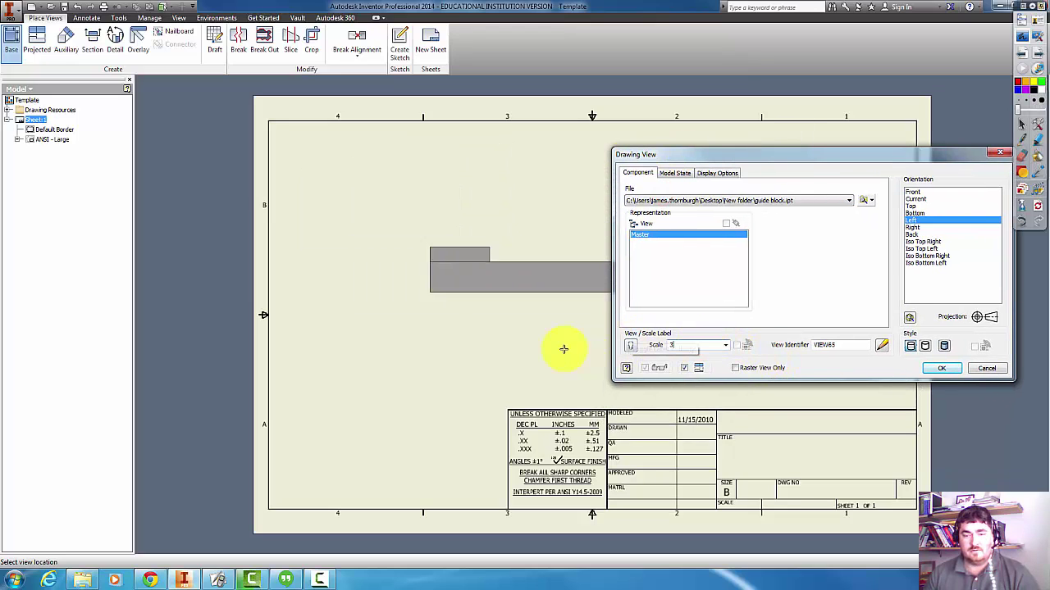
Place a Right-oriented guide block view VIEW65, then delete it
{"action": "left_click", "coordinate": [912, 227]}
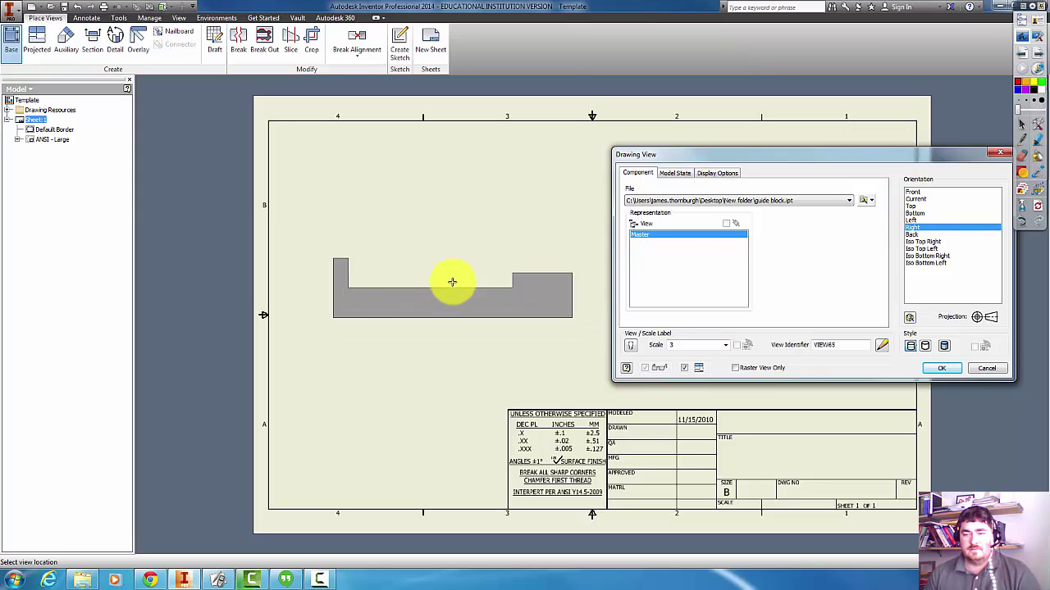
{"action": "left_click", "coordinate": [451, 282]}
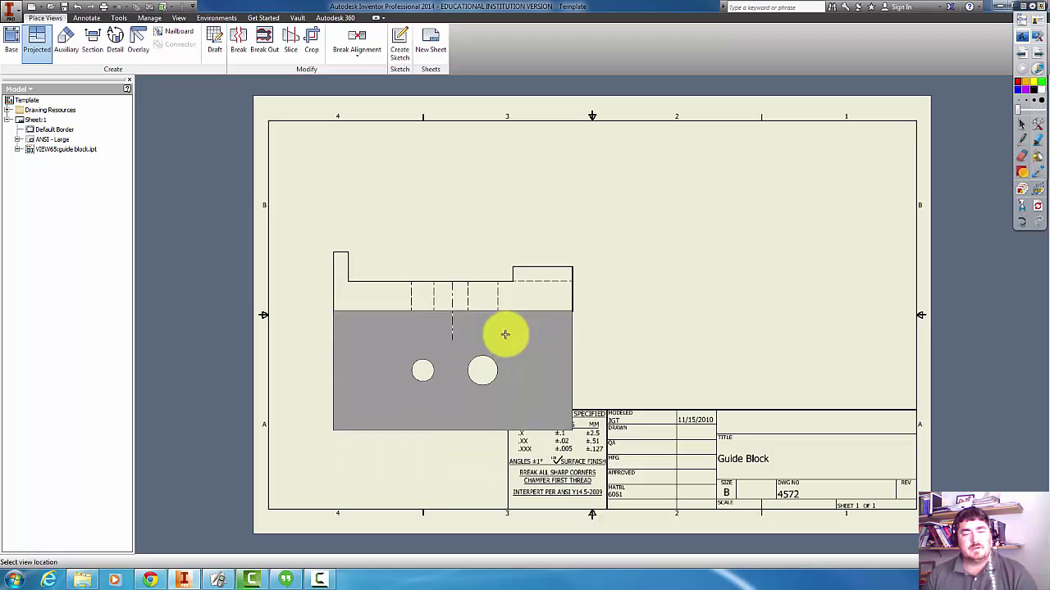
{"action": "key", "text": "Escape"}
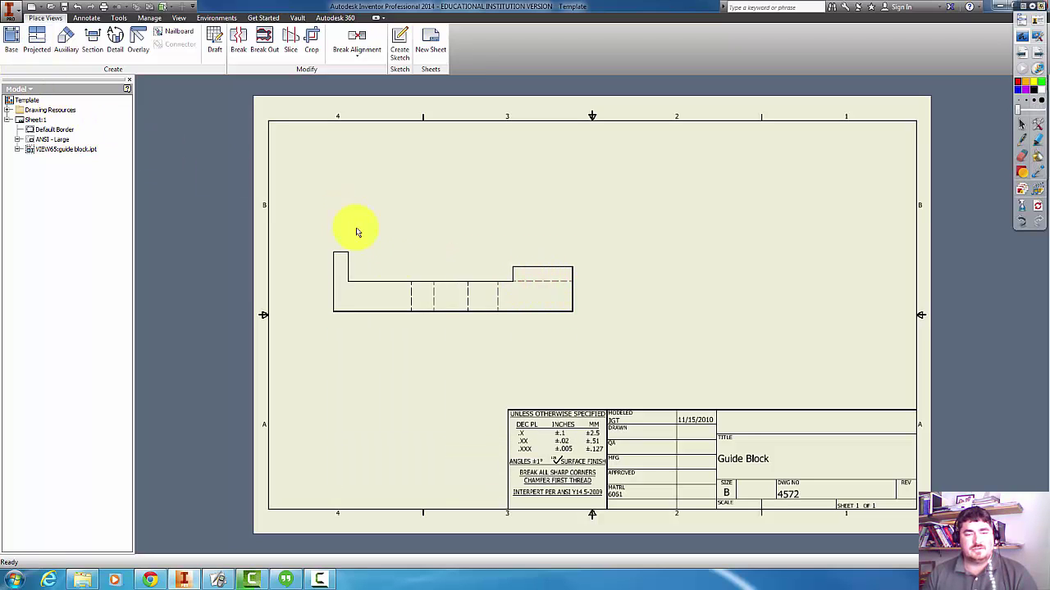
{"action": "key", "text": "Delete"}
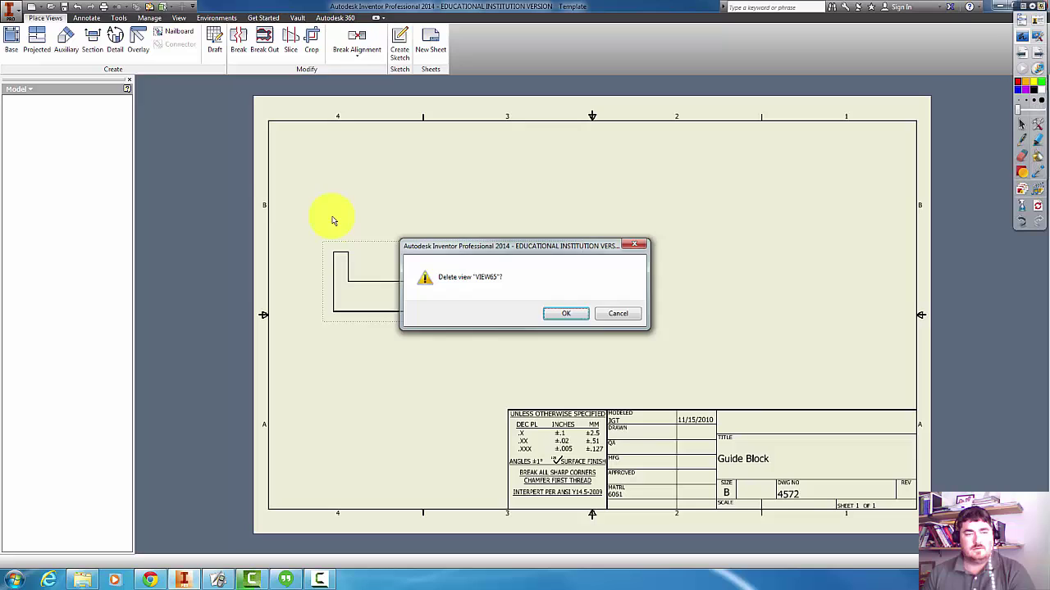
{"action": "key", "text": "Return"}
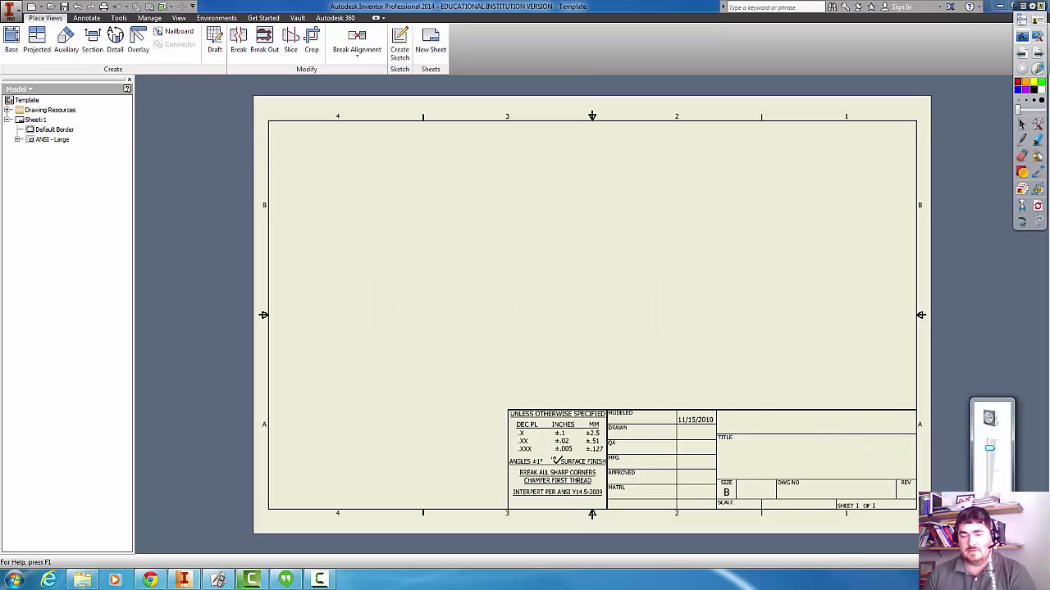
Place a Left-oriented base view of guide block.ipt near the sheet centre
{"action": "left_click", "coordinate": [13, 41]}
{"action": "left_click", "coordinate": [862, 200]}
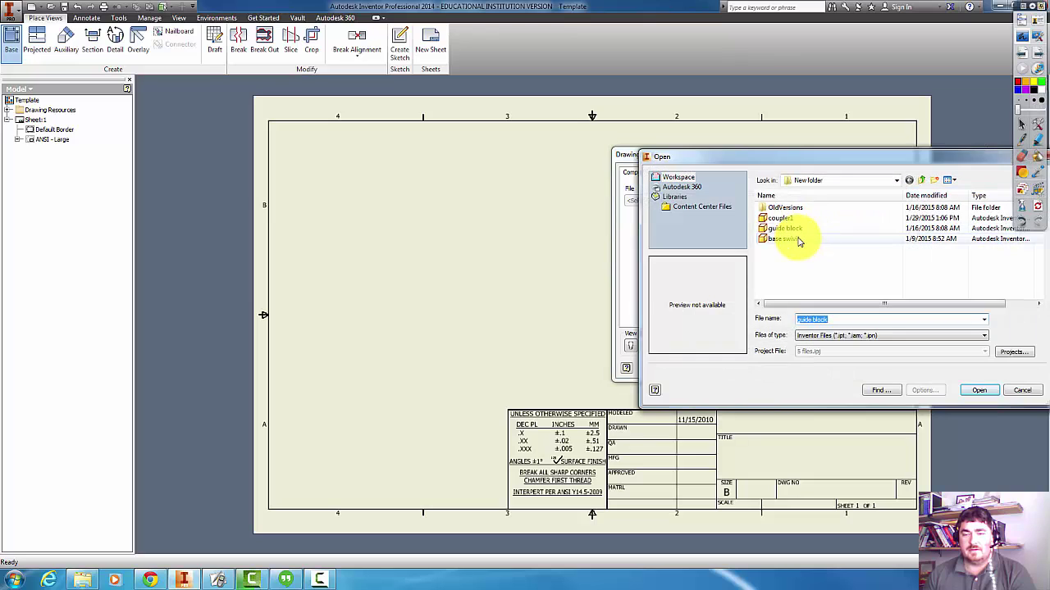
{"action": "double_click", "coordinate": [783, 228]}
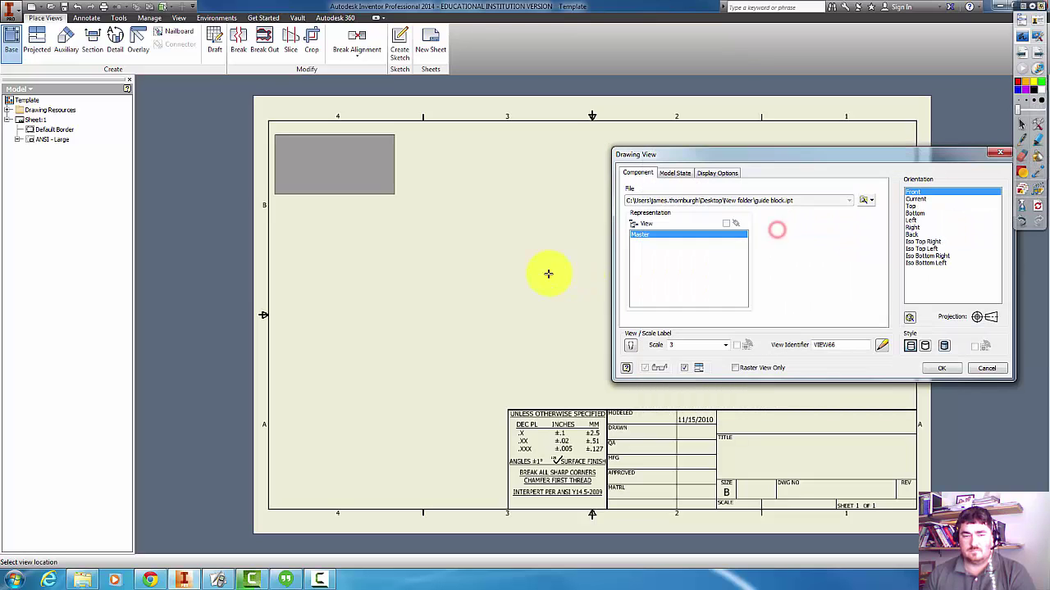
{"action": "left_click", "coordinate": [916, 205]}
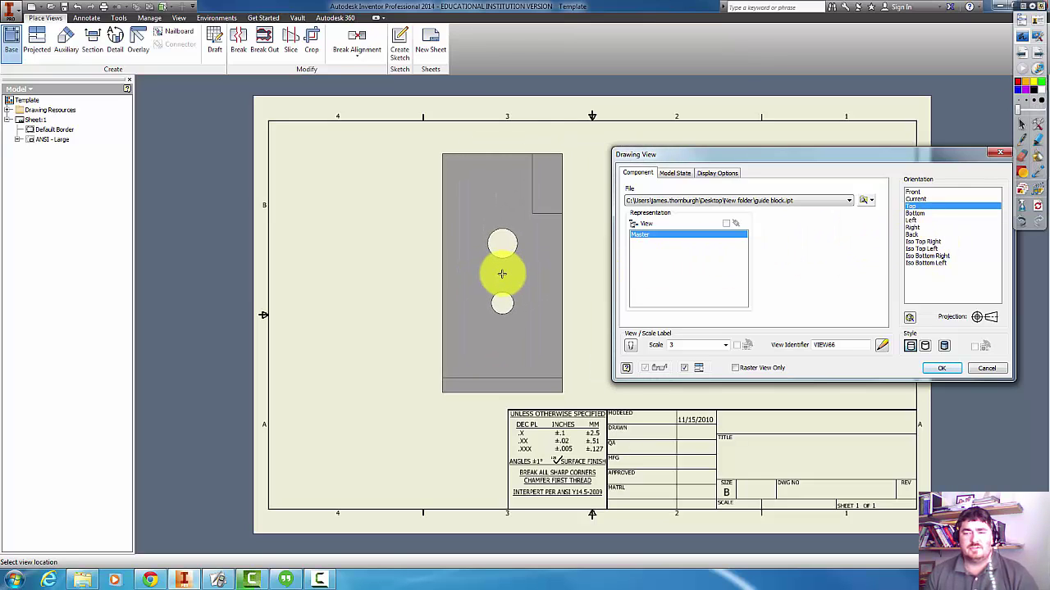
{"action": "left_click", "coordinate": [915, 212]}
{"action": "left_click", "coordinate": [913, 220]}
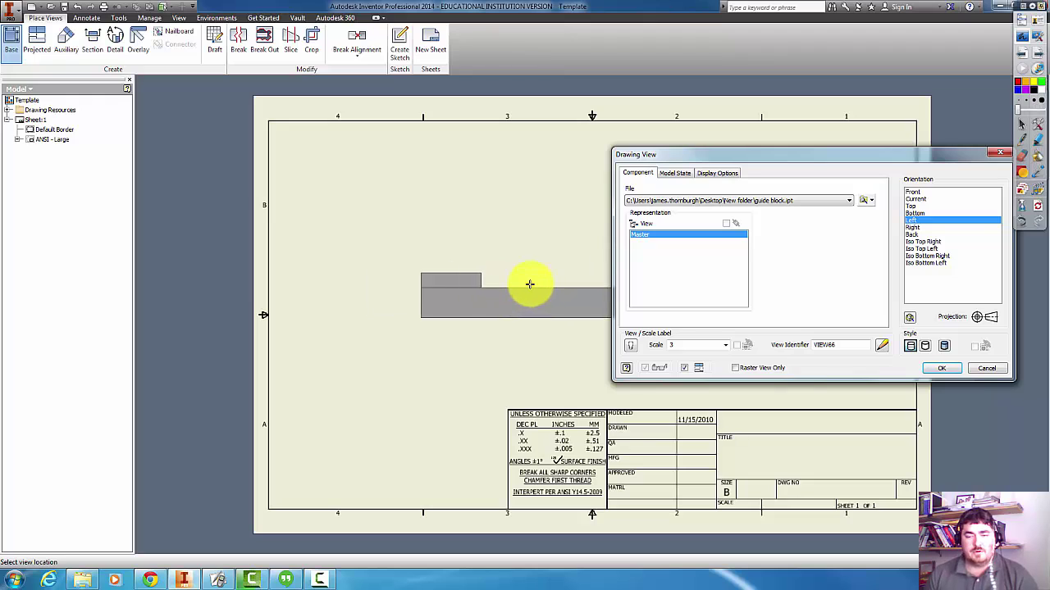
{"action": "left_click", "coordinate": [534, 305]}
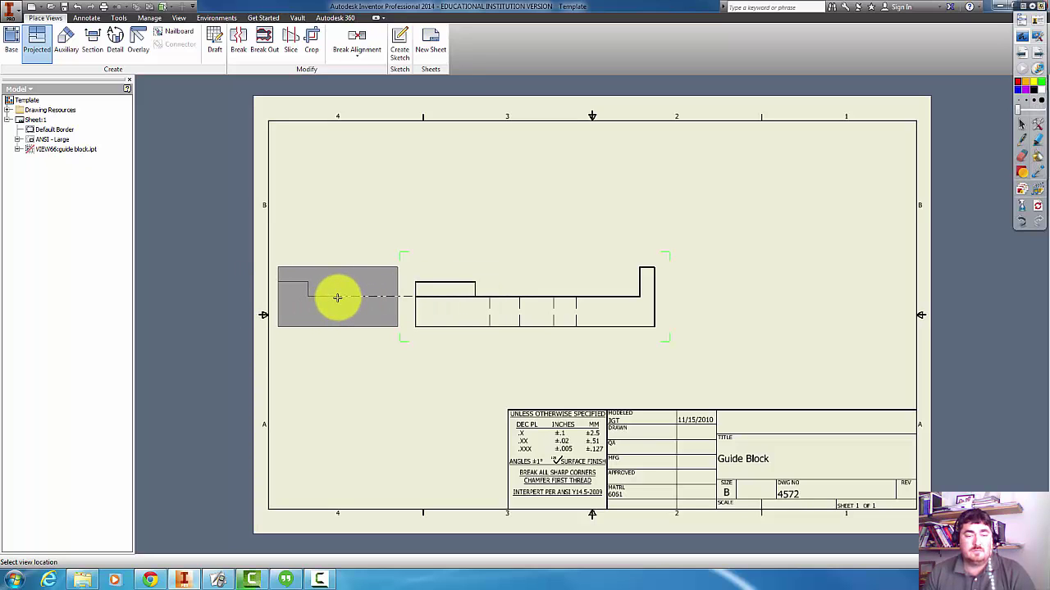
Create projected views of the guide block above and left of the base view
{"action": "left_click", "coordinate": [337, 297]}
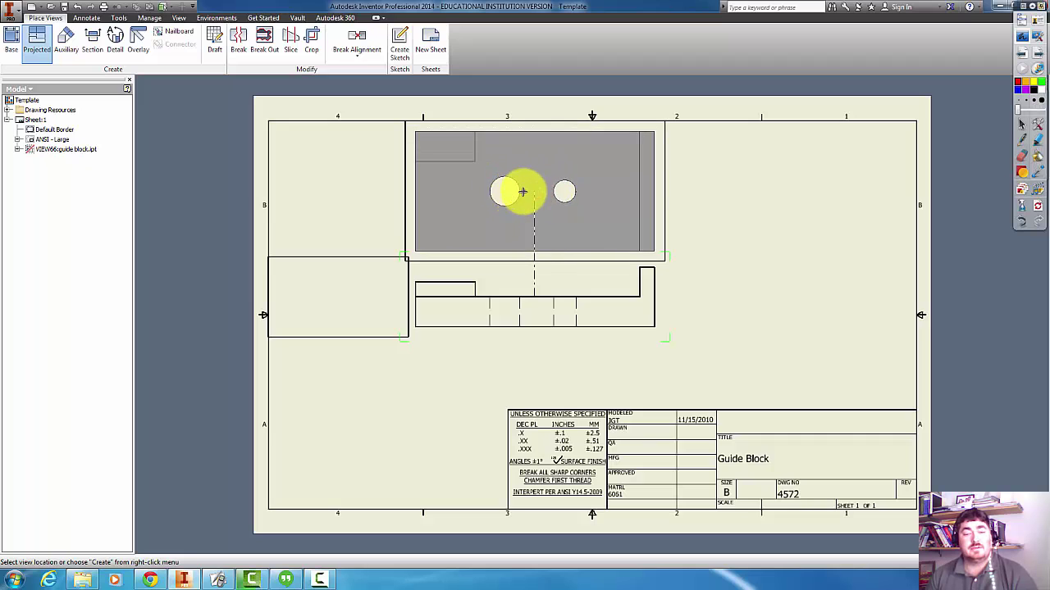
{"action": "right_click", "coordinate": [523, 192]}
{"action": "left_click", "coordinate": [561, 194]}
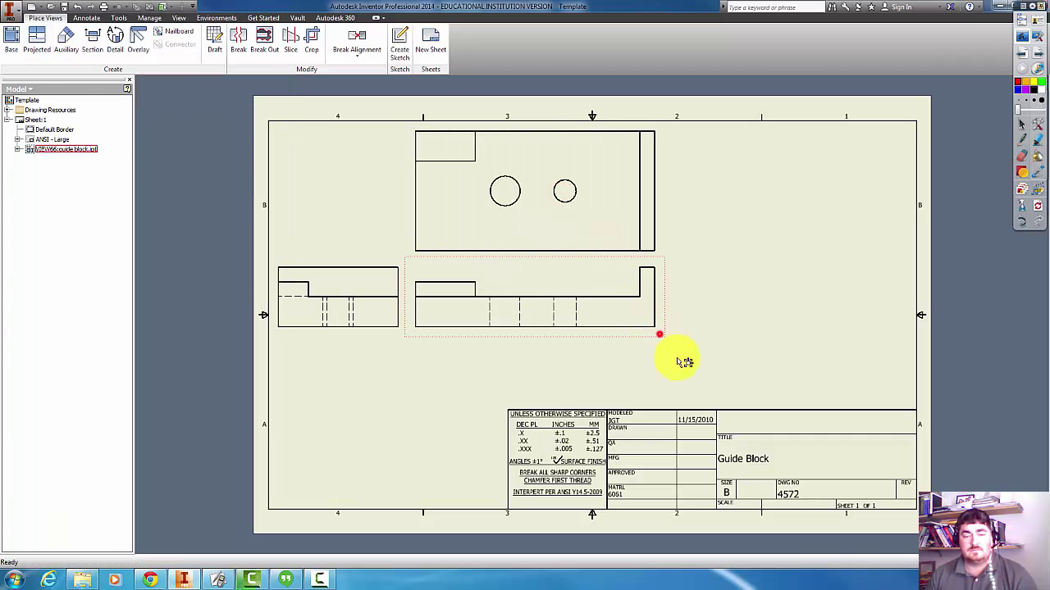
Shift the base view right and down, lower the top view, and nudge the side view right
{"action": "left_click_drag", "start_coordinate": [685, 362], "coordinate": [726, 377]}
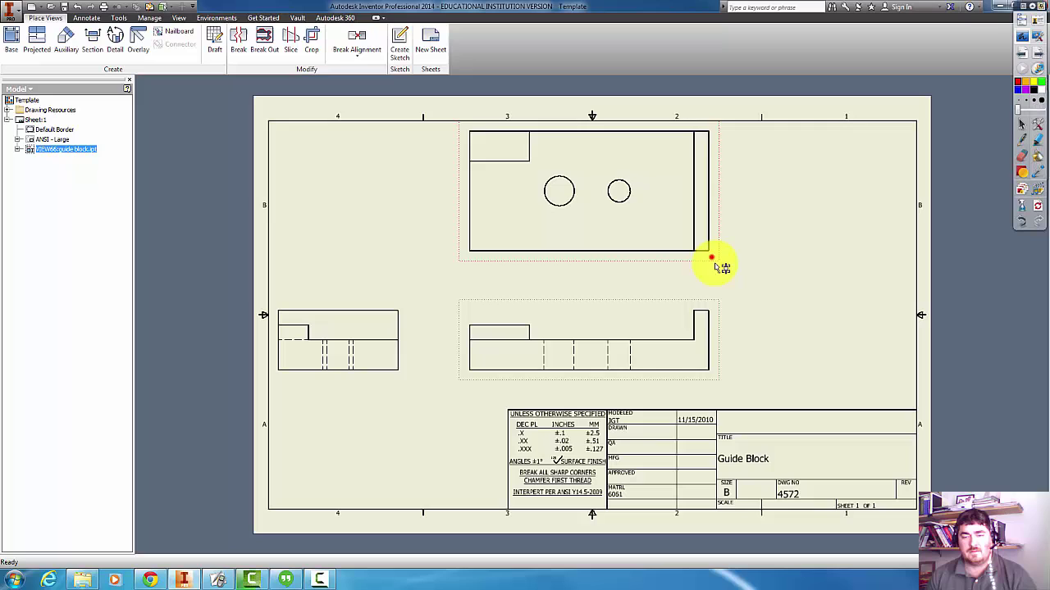
{"action": "left_click_drag", "start_coordinate": [711, 258], "coordinate": [714, 286]}
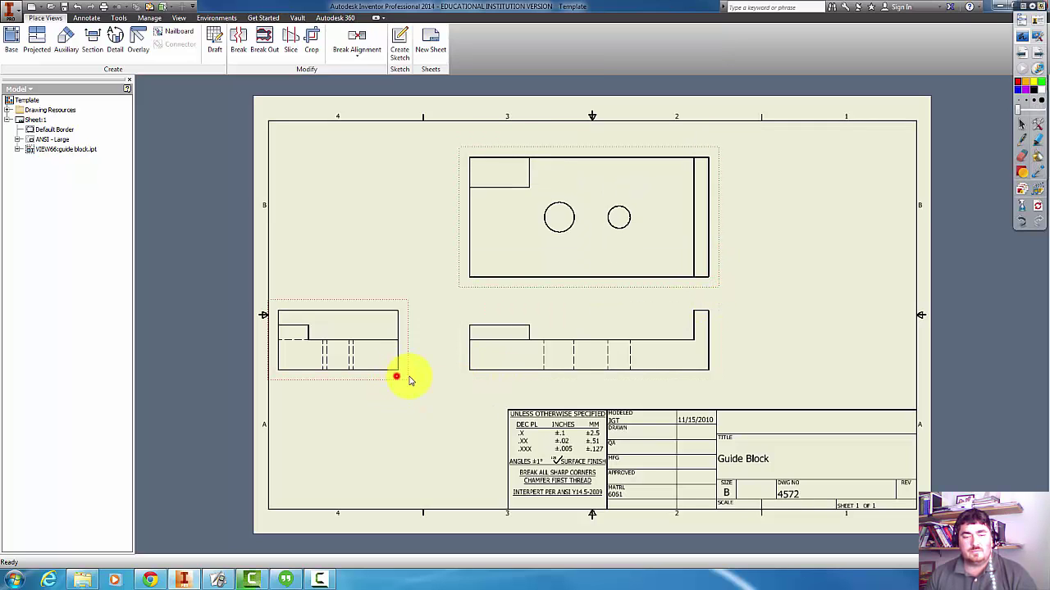
{"action": "left_click_drag", "start_coordinate": [433, 381], "coordinate": [433, 382]}
{"action": "left_click", "coordinate": [384, 428]}
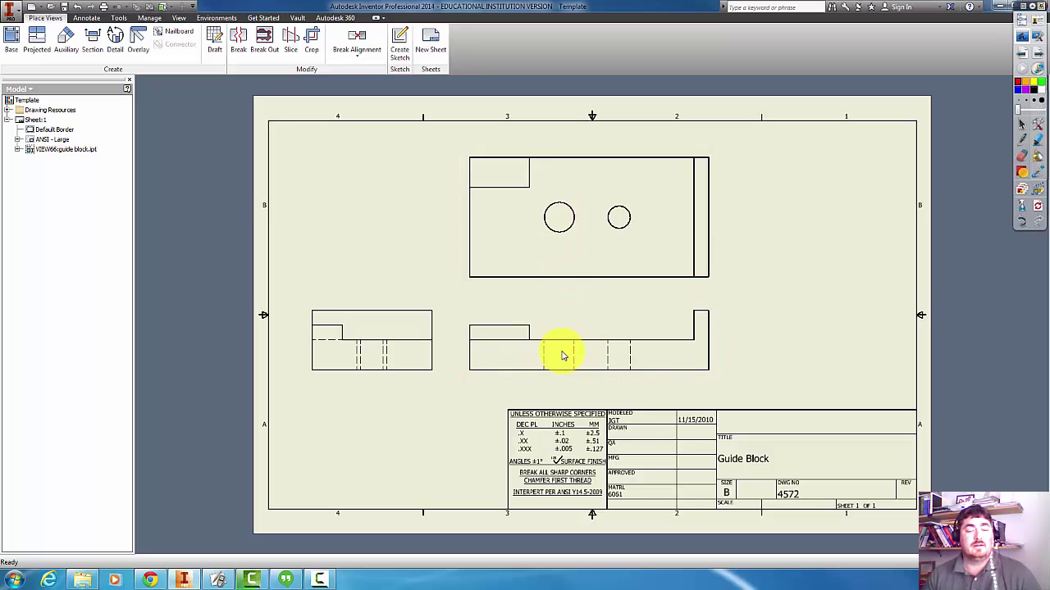
Add a new empty Sheet 2 to the drawing
{"action": "right_click", "coordinate": [47, 230]}
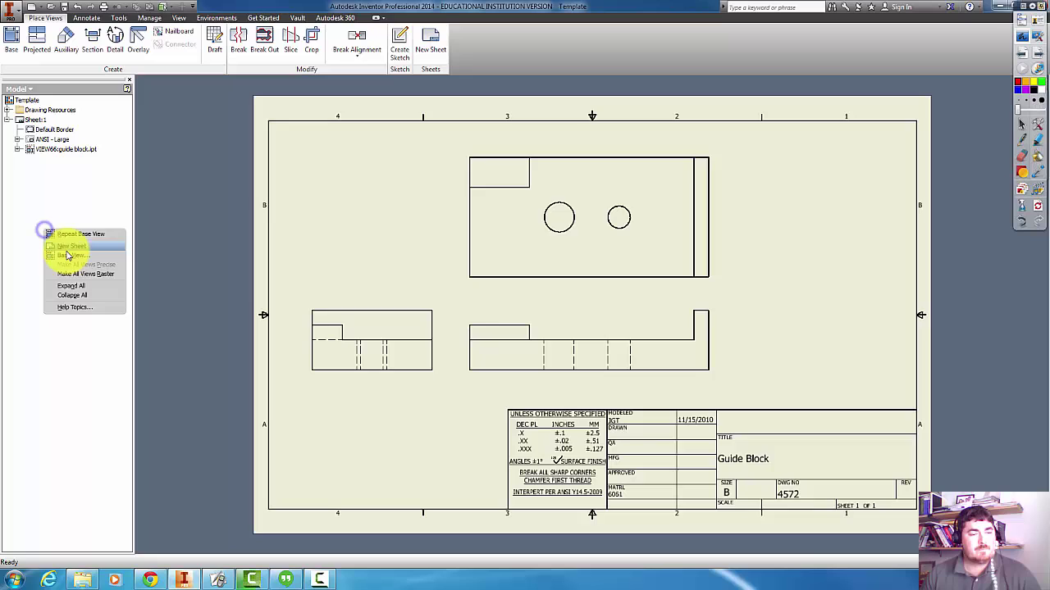
{"action": "left_click", "coordinate": [68, 246]}
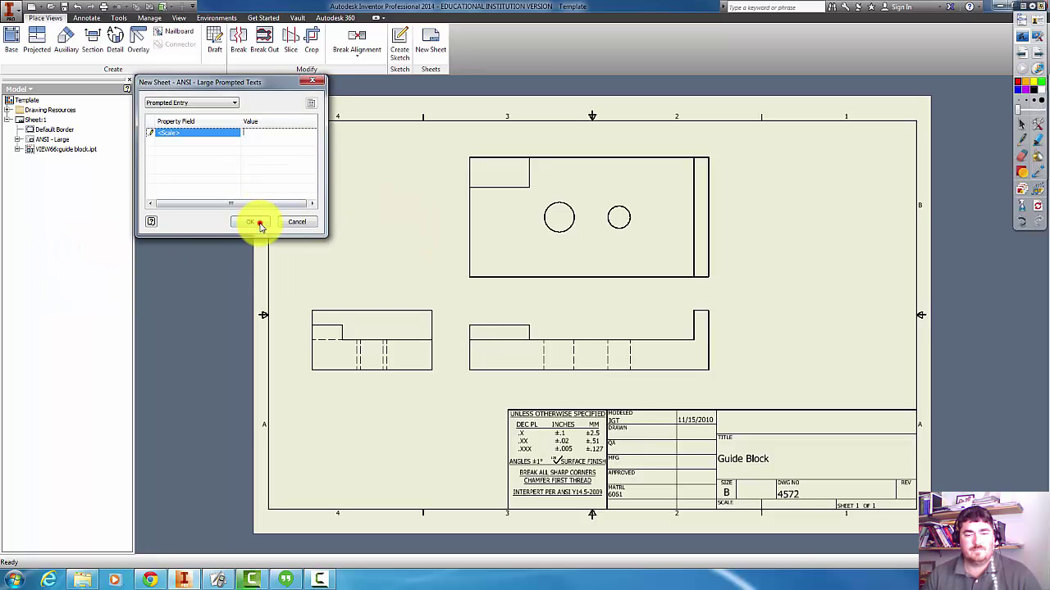
{"action": "left_click", "coordinate": [260, 221]}
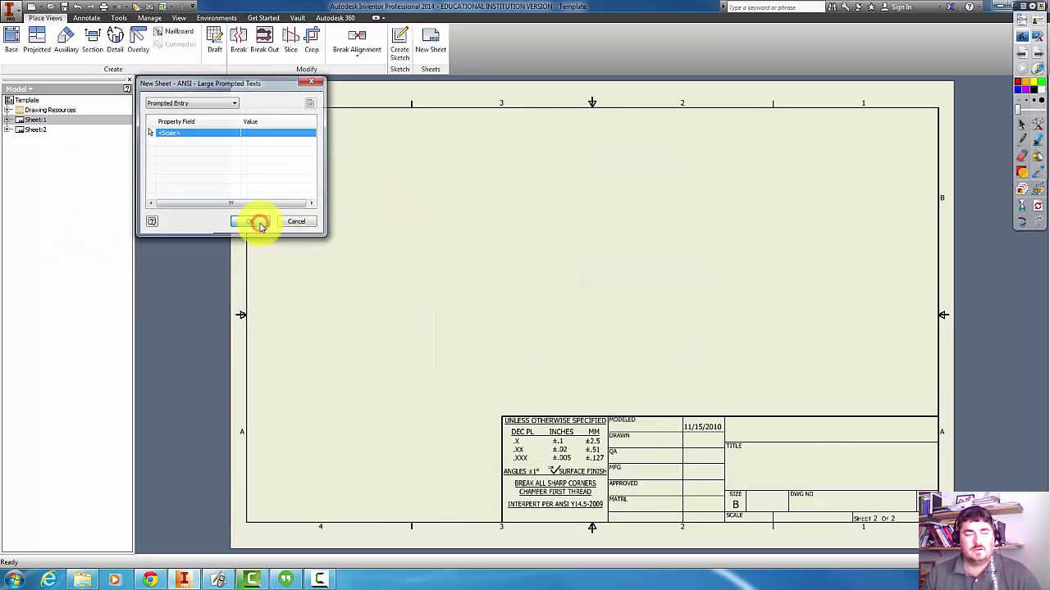
Start a base view of base swivil.ipt with its scale set to 1
{"action": "left_click", "coordinate": [14, 40]}
{"action": "left_click", "coordinate": [866, 201]}
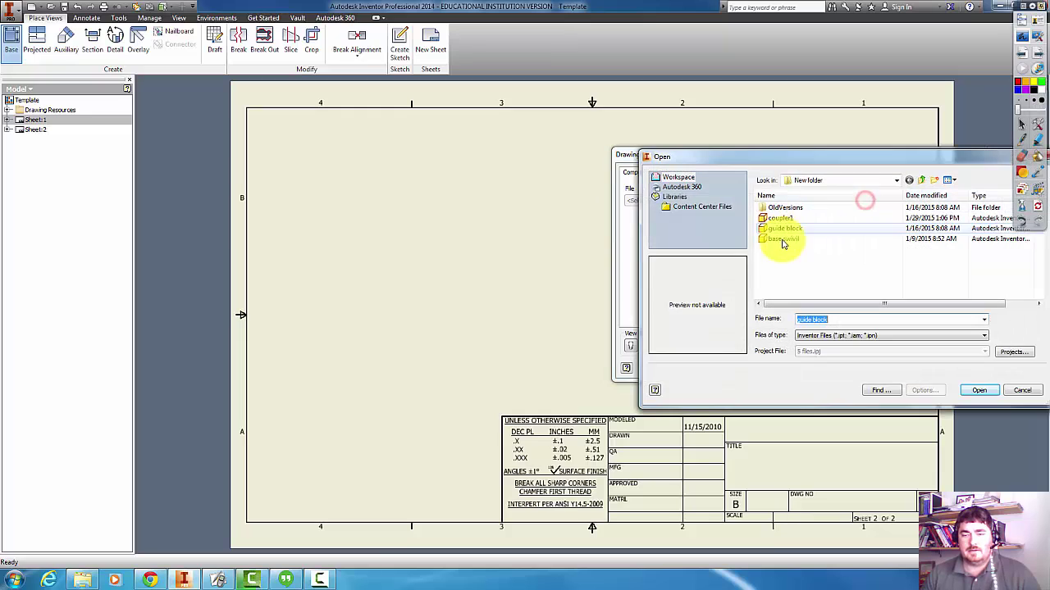
{"action": "left_click", "coordinate": [783, 228]}
{"action": "left_click", "coordinate": [782, 238]}
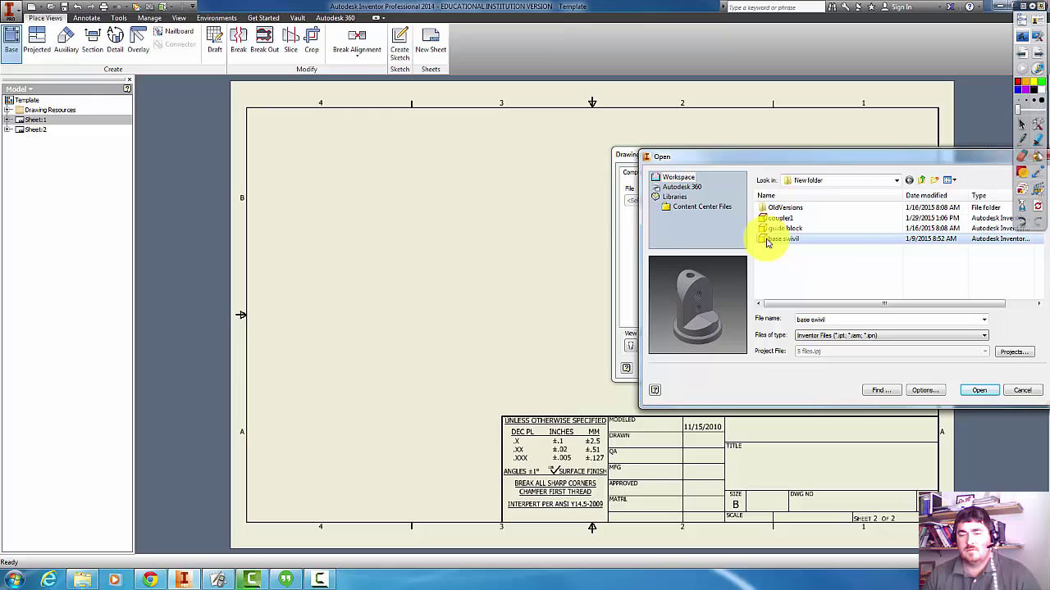
{"action": "double_click", "coordinate": [766, 238]}
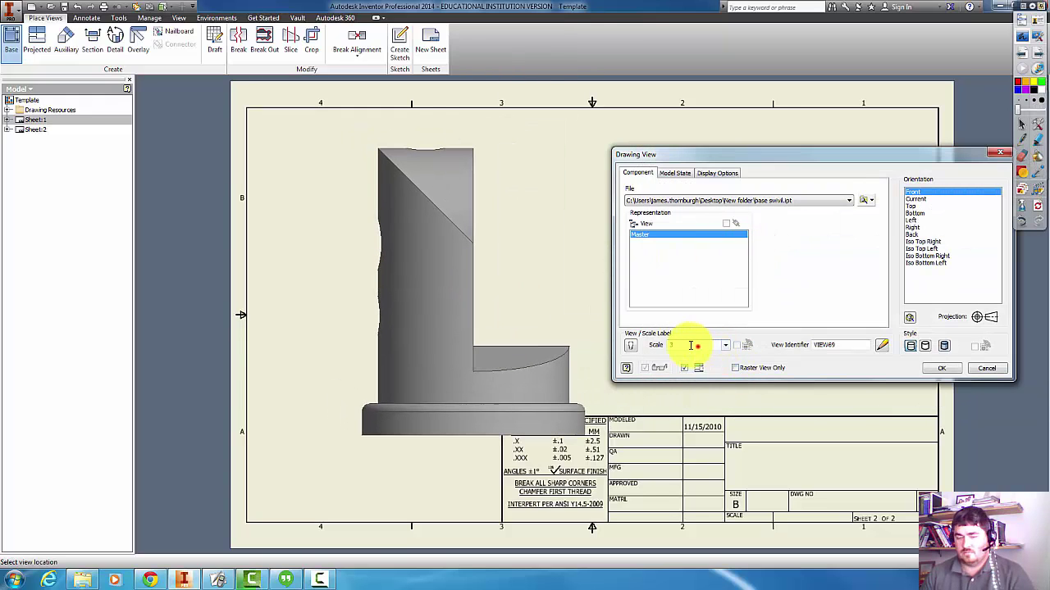
{"action": "type", "text": "1"}
{"action": "double_click", "coordinate": [681, 345]}
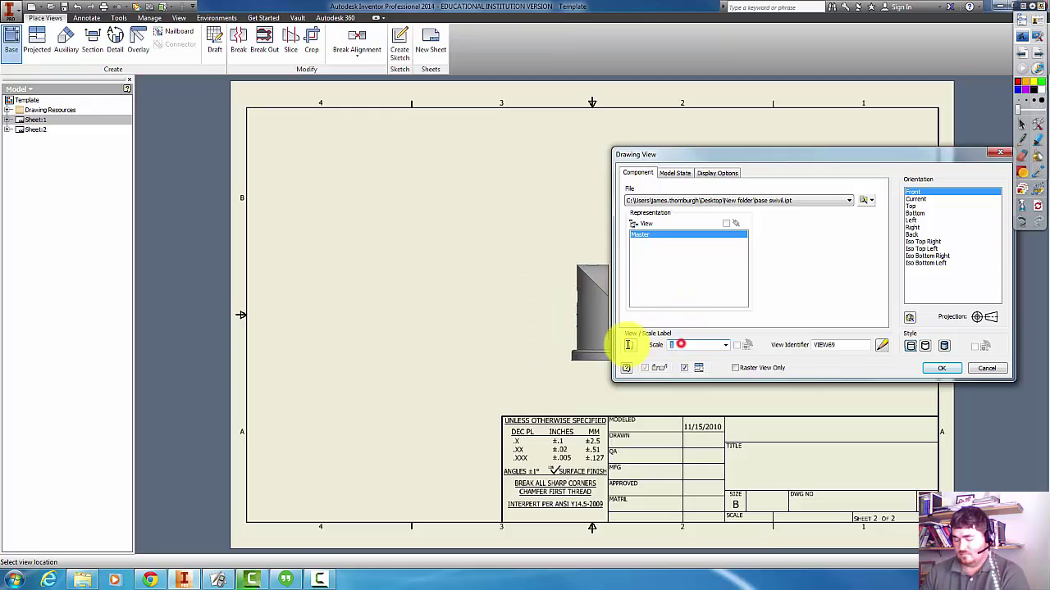
{"action": "type", "text": "2"}
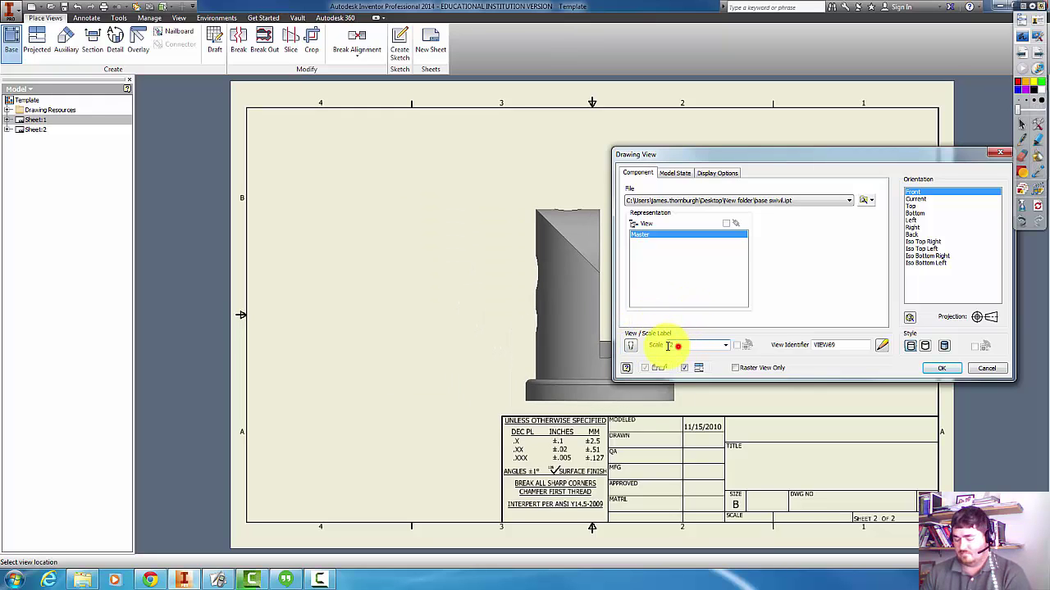
{"action": "type", "text": "1.5"}
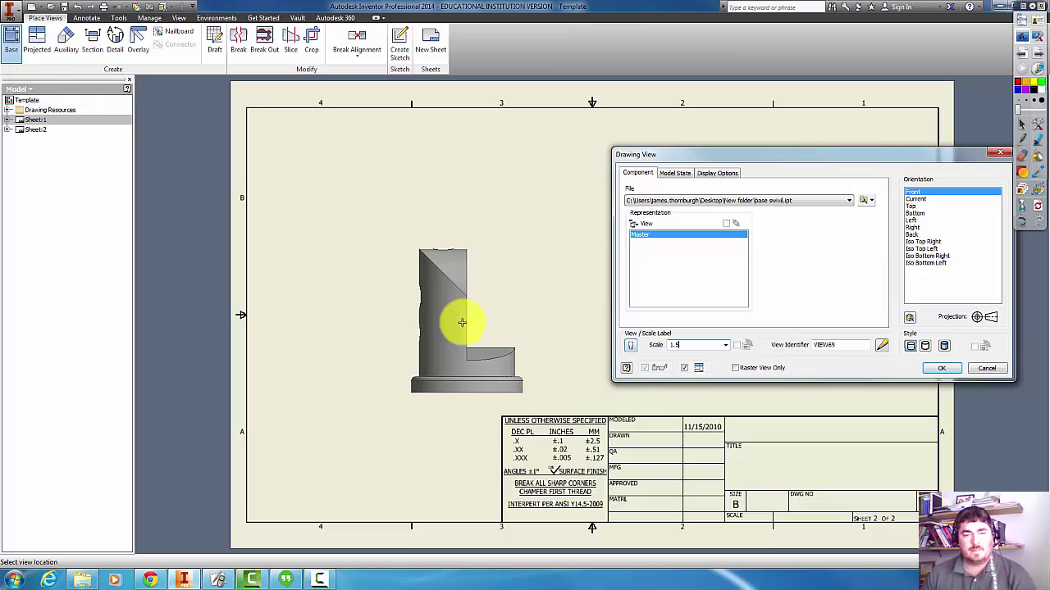
{"action": "double_click", "coordinate": [680, 344]}
{"action": "type", "text": "1"}
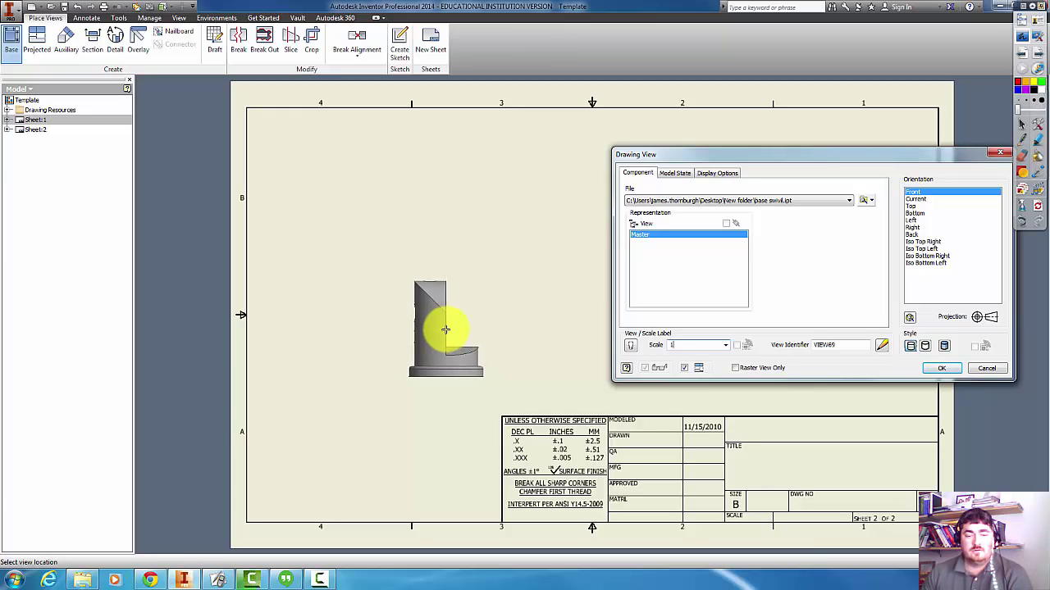
Place the base swivil base view with side, top and isometric projections, shifting the side view right
{"action": "left_click", "coordinate": [445, 328]}
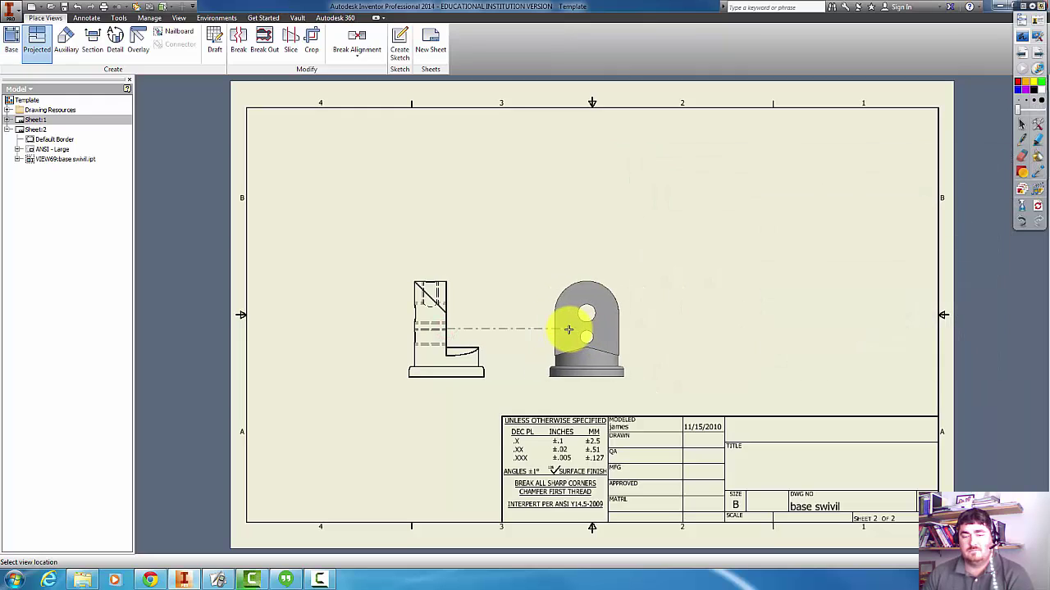
{"action": "left_click", "coordinate": [578, 322]}
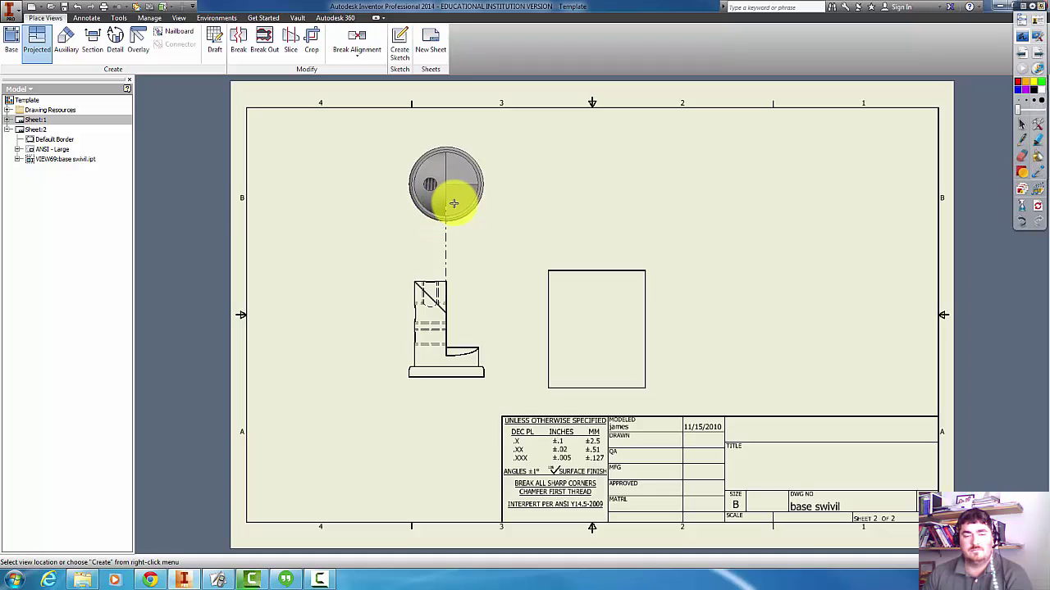
{"action": "left_click", "coordinate": [451, 203]}
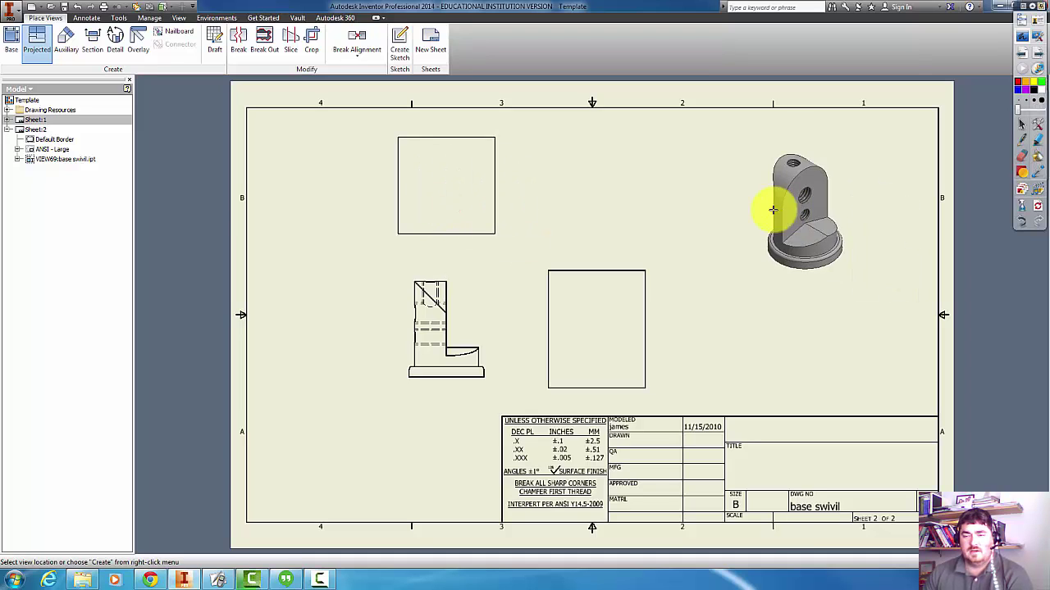
{"action": "left_click", "coordinate": [815, 224]}
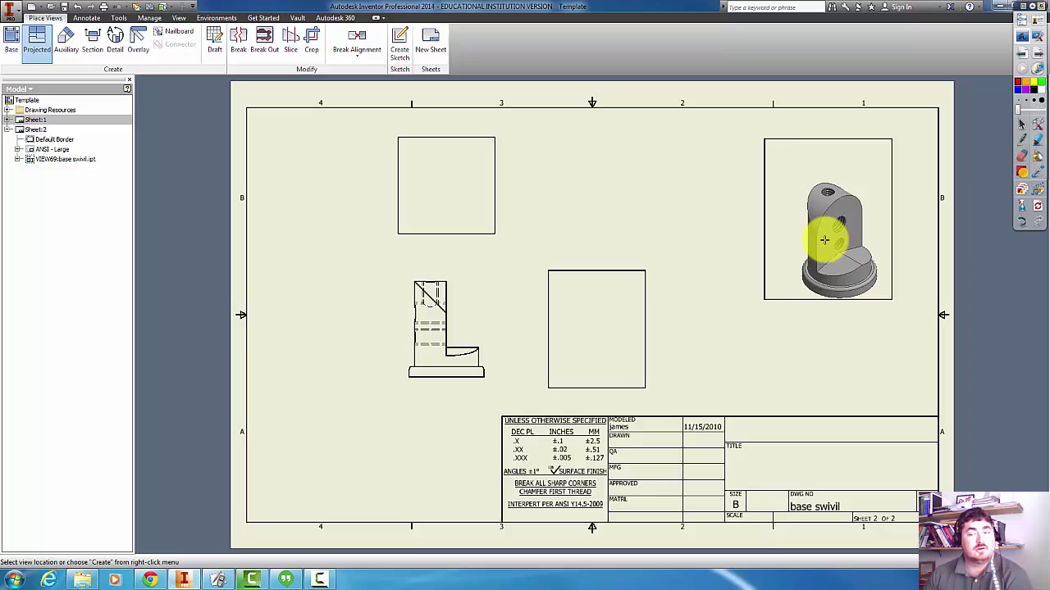
{"action": "right_click", "coordinate": [864, 237]}
{"action": "left_click", "coordinate": [851, 326]}
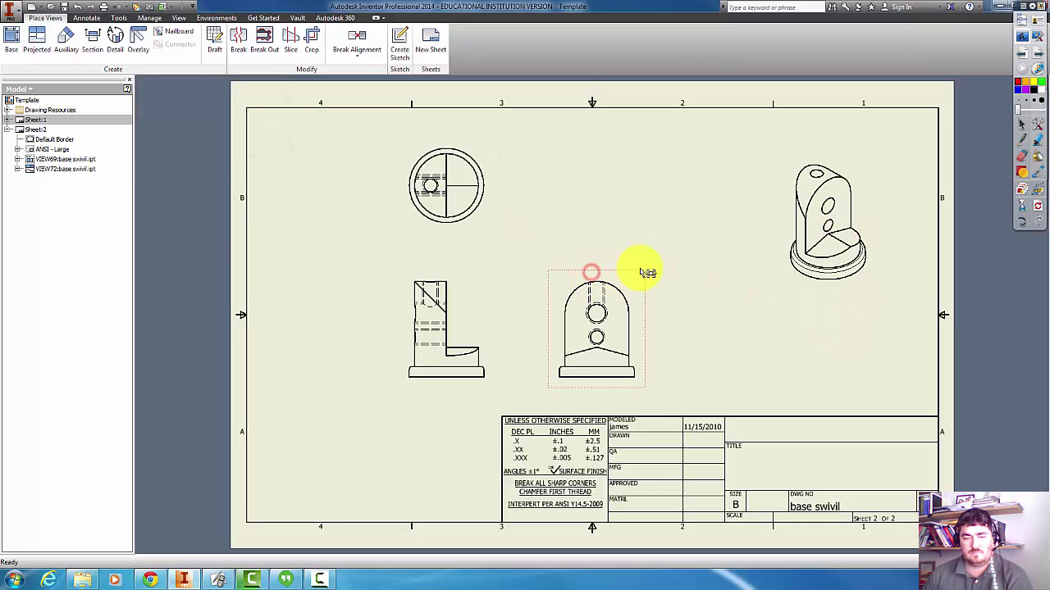
{"action": "left_click_drag", "start_coordinate": [648, 272], "coordinate": [705, 272]}
{"action": "left_click", "coordinate": [487, 234]}
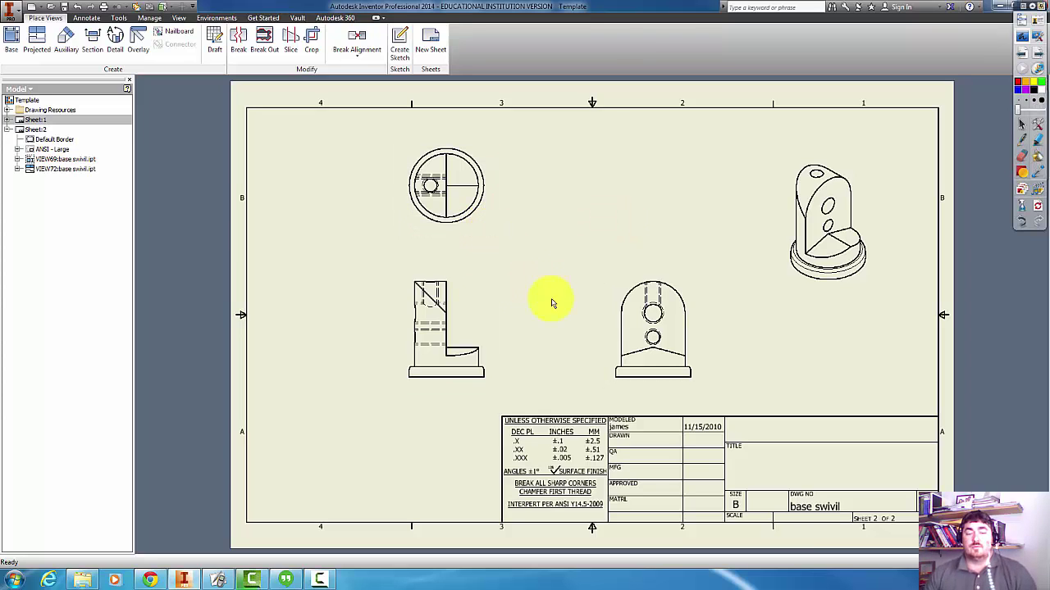
Give the isometric view a shaded style with tangent edges hidden
{"action": "scroll", "coordinate": [857, 291], "scroll_direction": "up", "scroll_amount": 5}
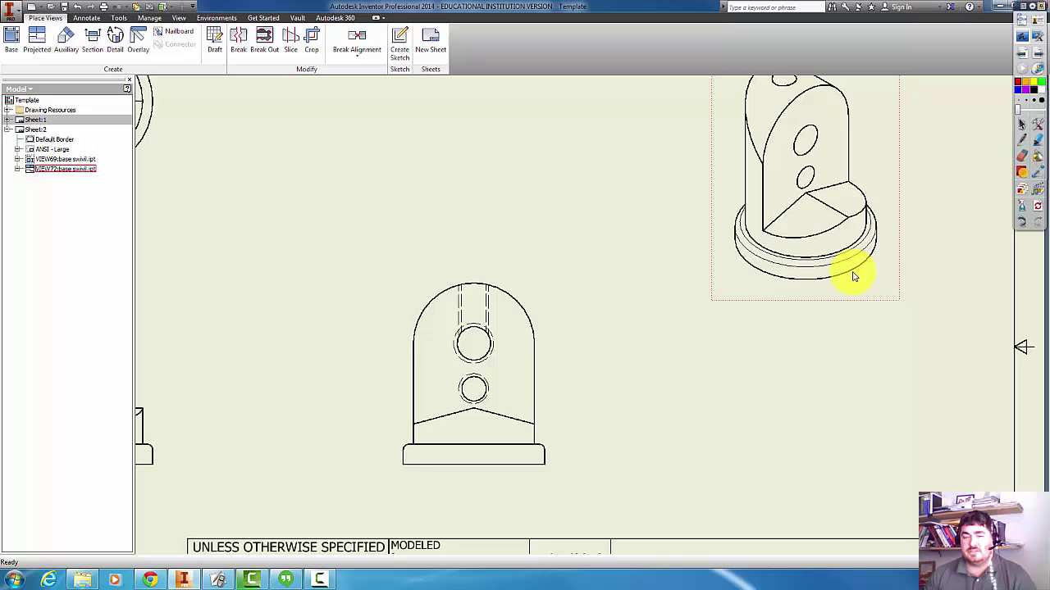
{"action": "middle_click_drag", "start_coordinate": [805, 360], "coordinate": [736, 418]}
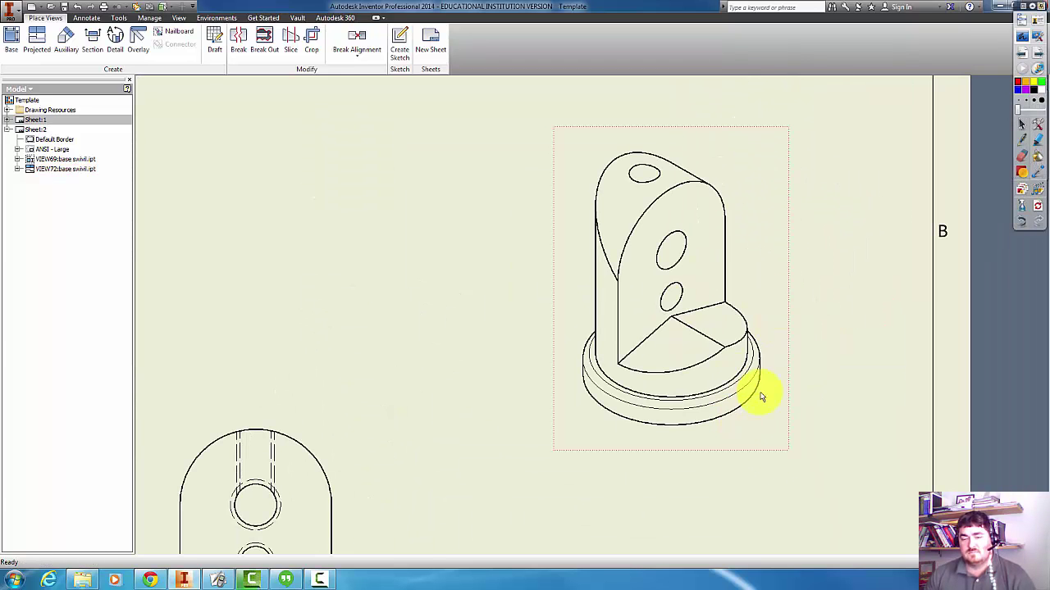
{"action": "double_click", "coordinate": [761, 439]}
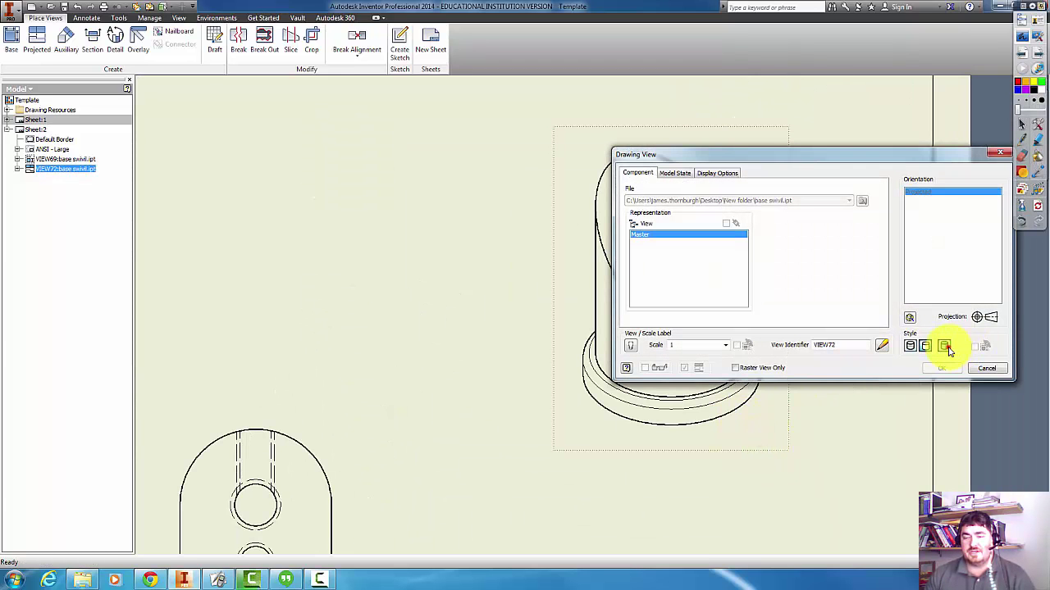
{"action": "left_click", "coordinate": [945, 346]}
{"action": "left_click_drag", "start_coordinate": [799, 158], "coordinate": [832, 124]}
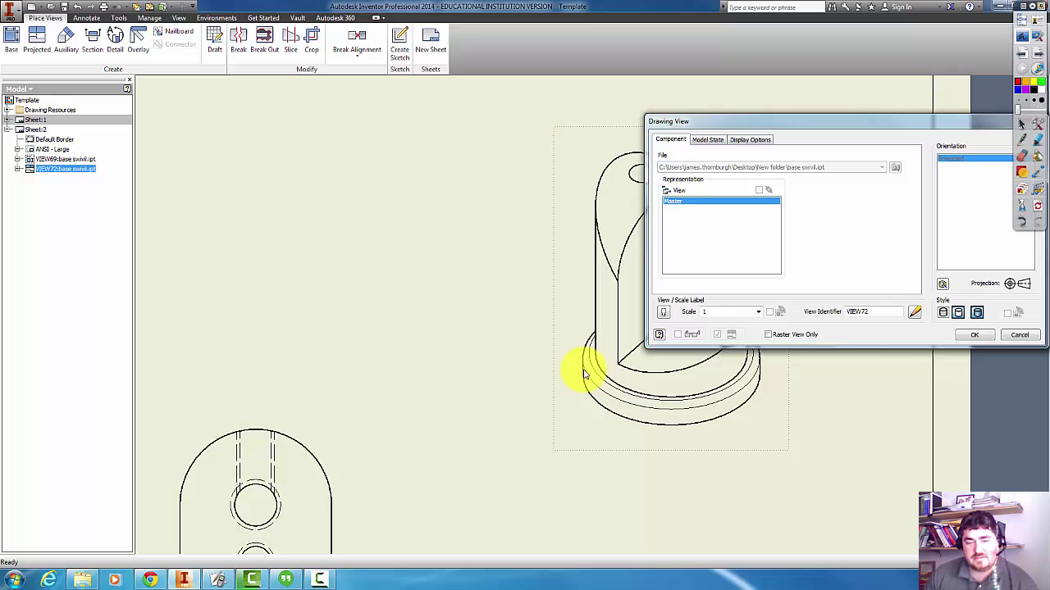
{"action": "scroll", "coordinate": [584, 375], "scroll_direction": "down", "scroll_amount": 5}
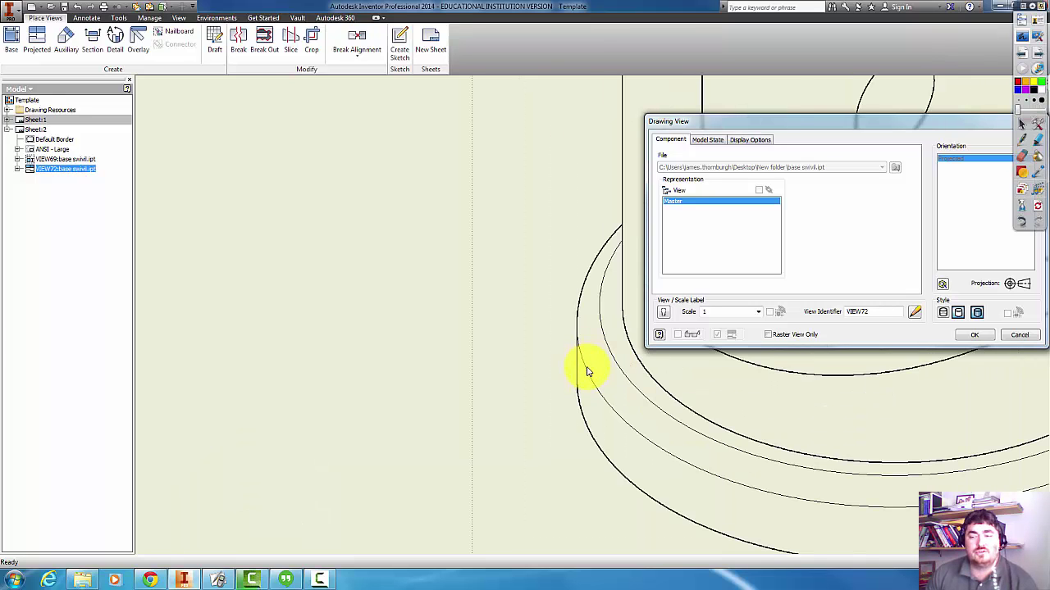
{"action": "scroll", "coordinate": [587, 371], "scroll_direction": "up", "scroll_amount": 5}
{"action": "left_click", "coordinate": [976, 312]}
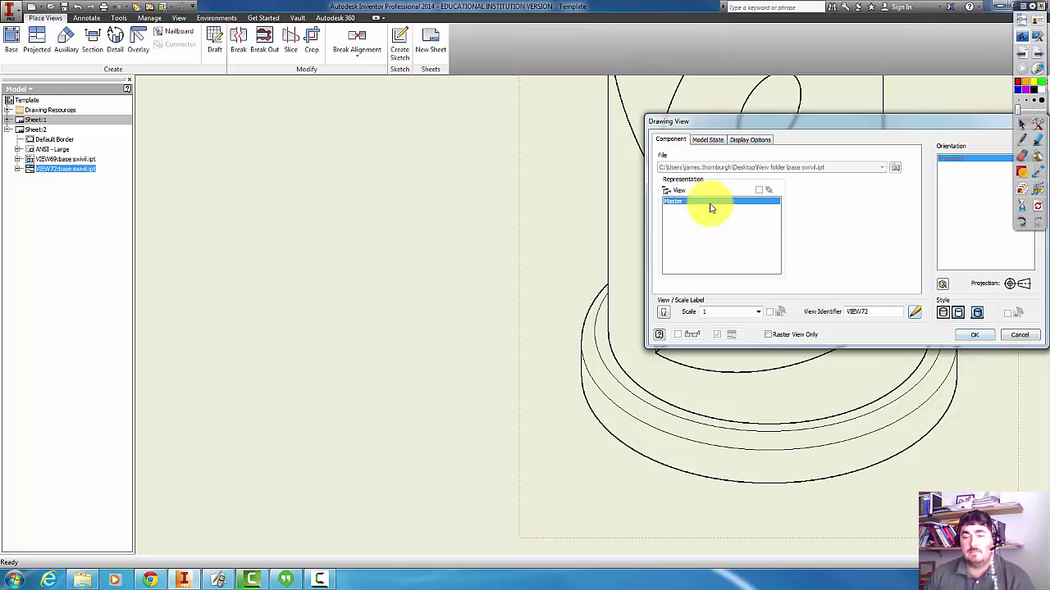
{"action": "left_click", "coordinate": [708, 140]}
{"action": "left_click", "coordinate": [751, 140]}
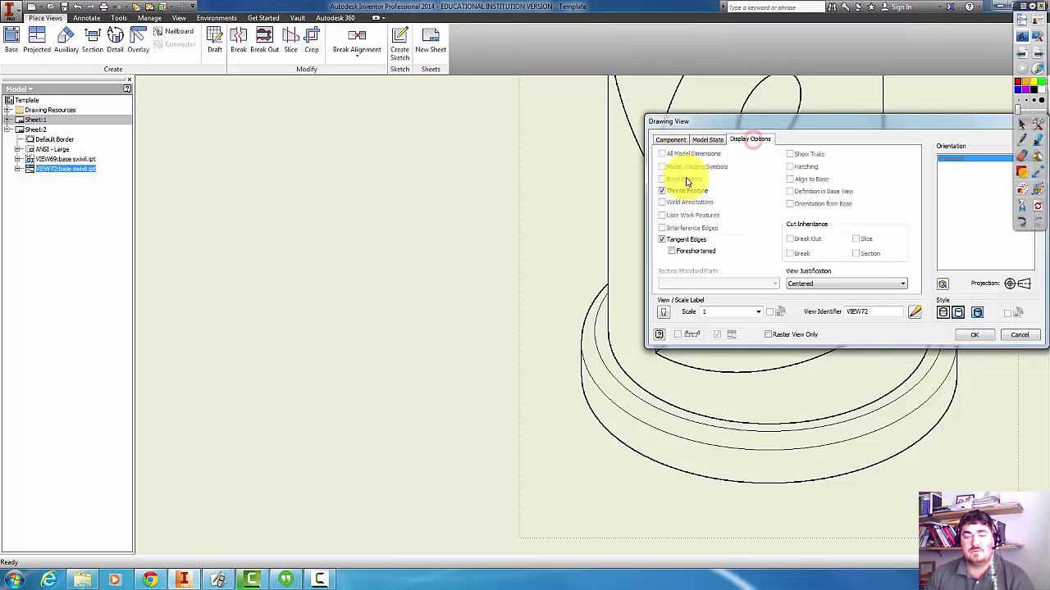
{"action": "left_click", "coordinate": [662, 240]}
{"action": "left_click", "coordinate": [978, 338]}
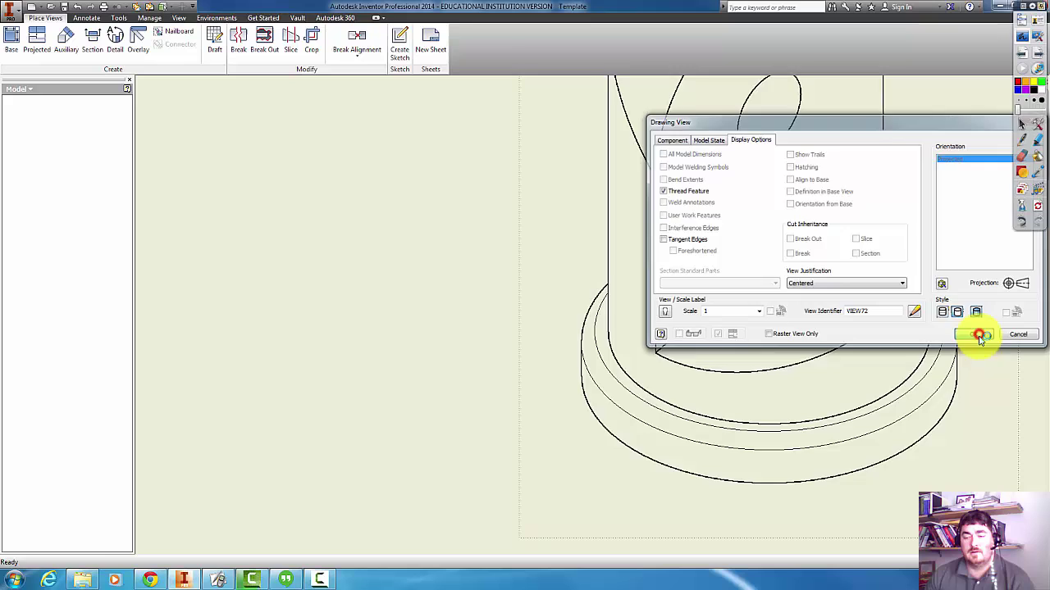
Turn the isometric view's tangent edges back on, drawn foreshortened
{"action": "middle_click_drag", "start_coordinate": [995, 393], "coordinate": [961, 379]}
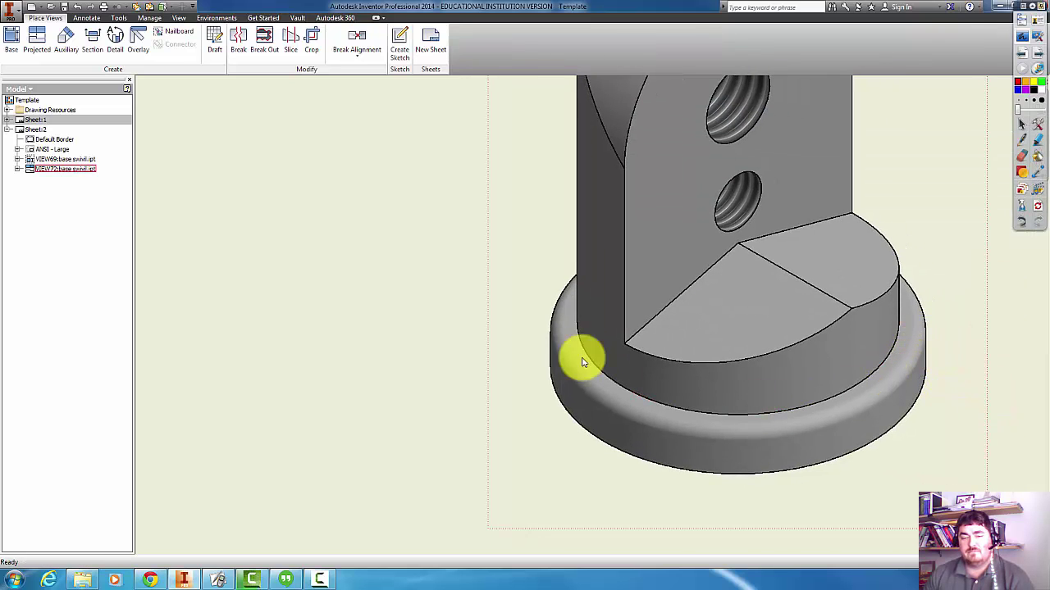
{"action": "double_click", "coordinate": [959, 270]}
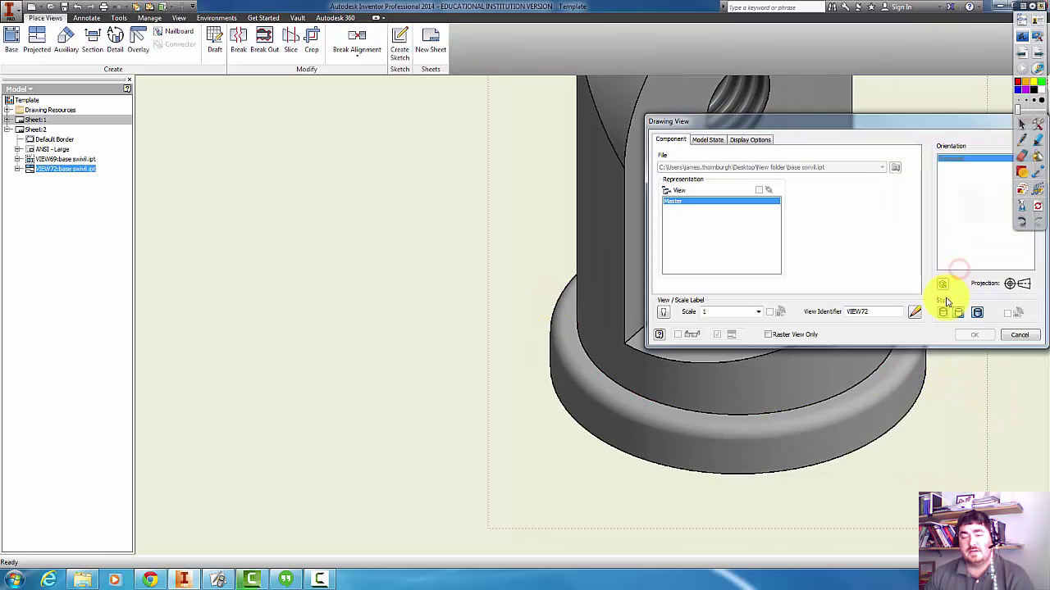
{"action": "left_click", "coordinate": [974, 335]}
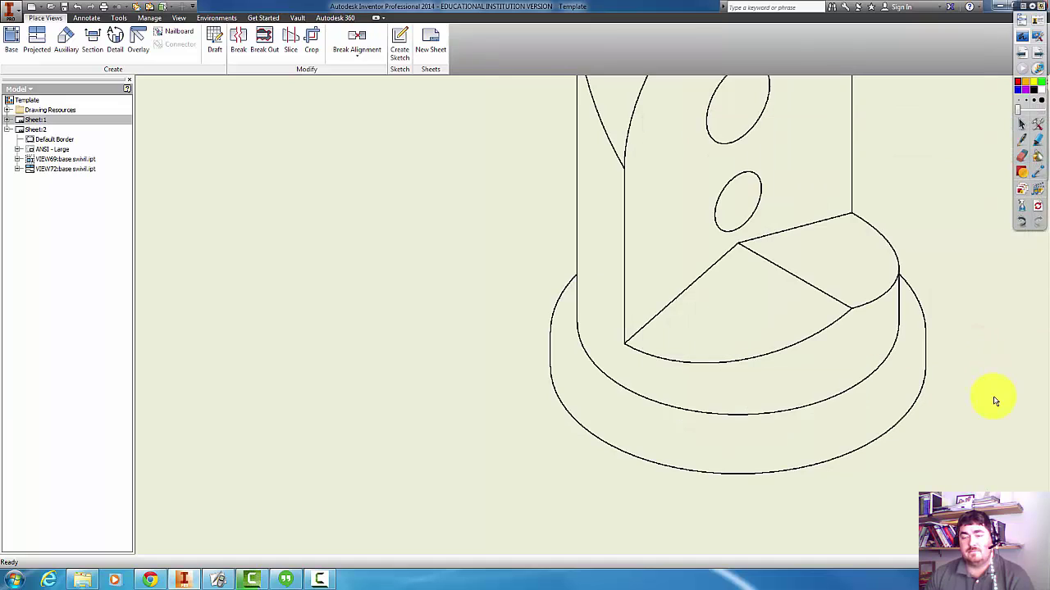
{"action": "double_click", "coordinate": [969, 355]}
{"action": "left_click", "coordinate": [748, 138]}
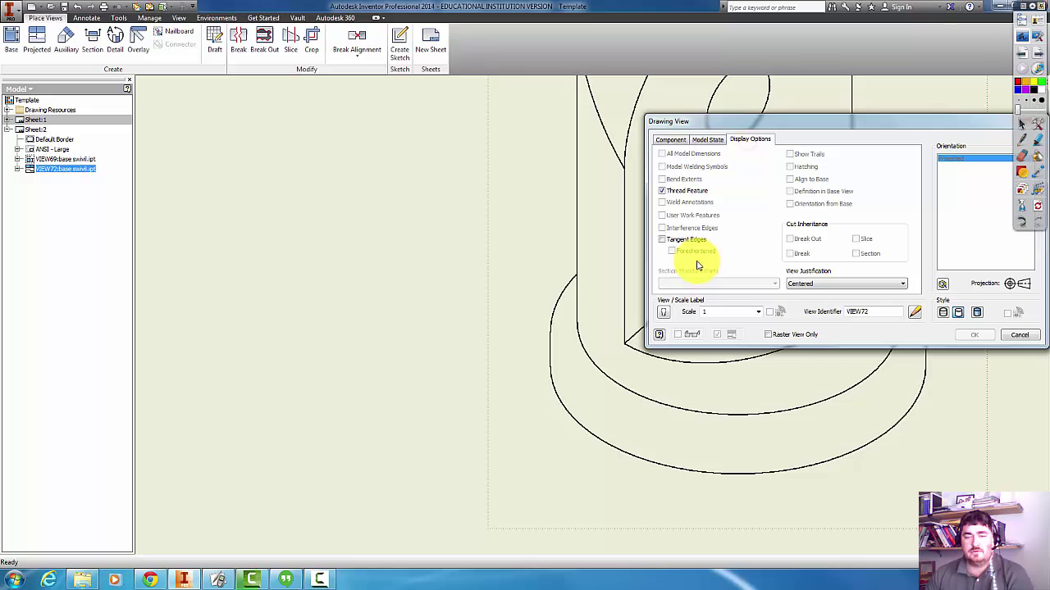
{"action": "left_click", "coordinate": [689, 238]}
{"action": "left_click", "coordinate": [694, 251]}
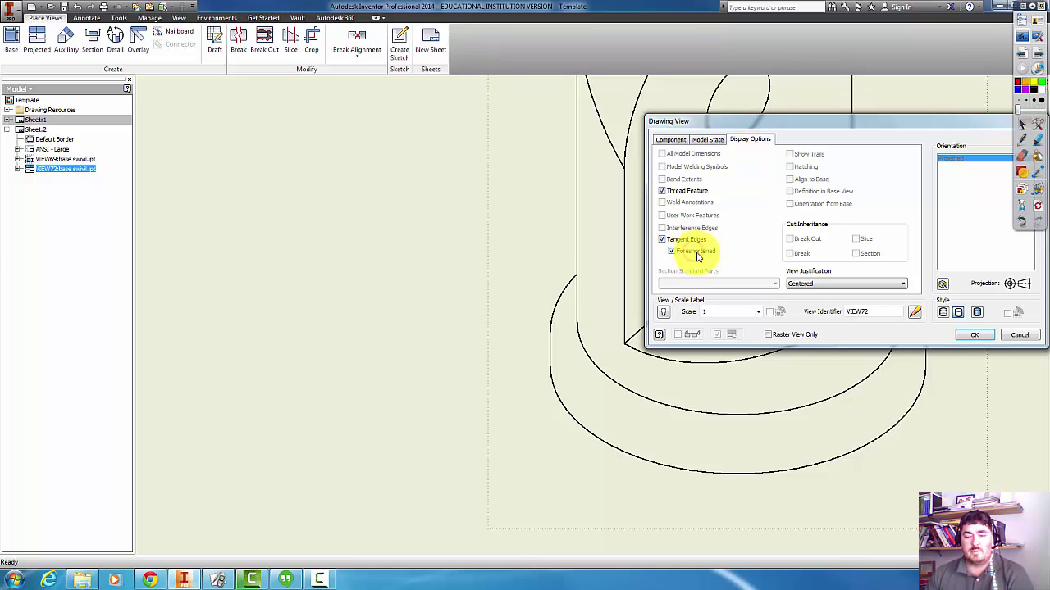
{"action": "left_click", "coordinate": [969, 336]}
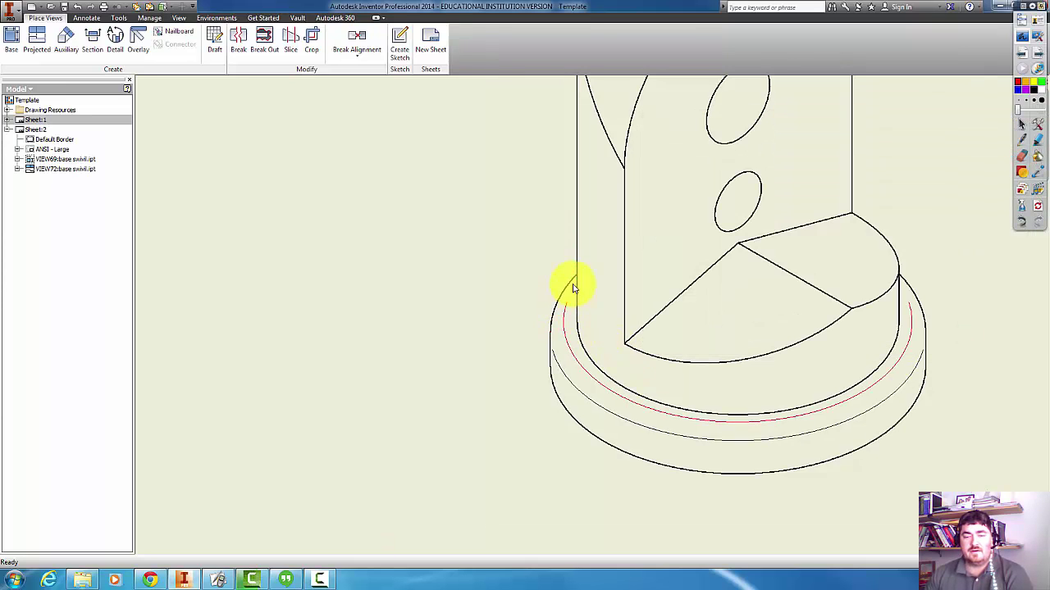
Reapply the Shaded style to the isometric view and view the whole sheet
{"action": "double_click", "coordinate": [971, 364]}
{"action": "left_click", "coordinate": [976, 311]}
{"action": "left_click", "coordinate": [980, 334]}
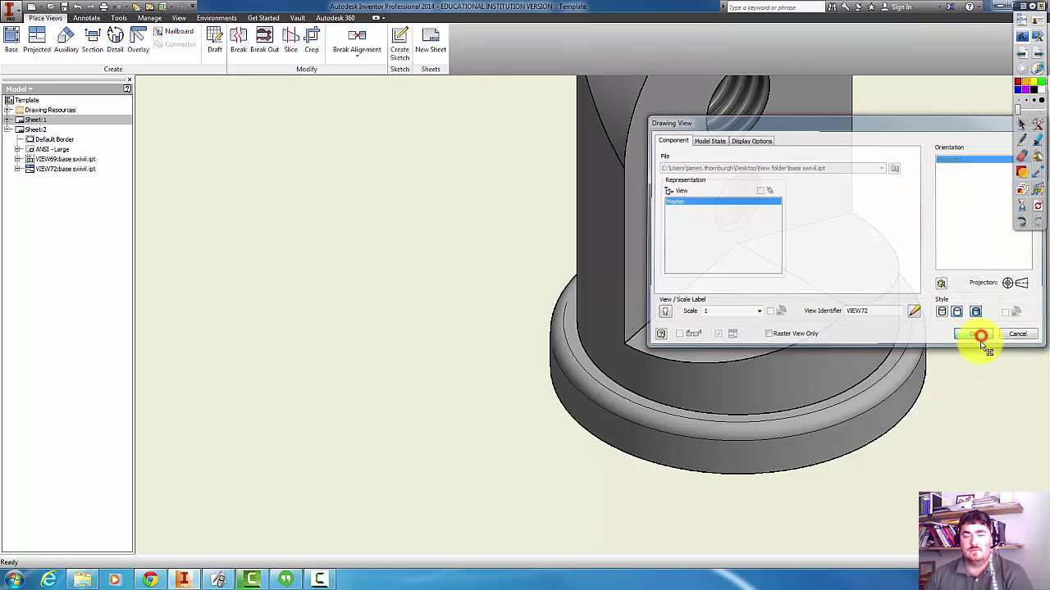
{"action": "scroll", "coordinate": [900, 305], "scroll_direction": "up", "scroll_amount": 3}
{"action": "middle_click_drag", "start_coordinate": [957, 281], "coordinate": [871, 293]}
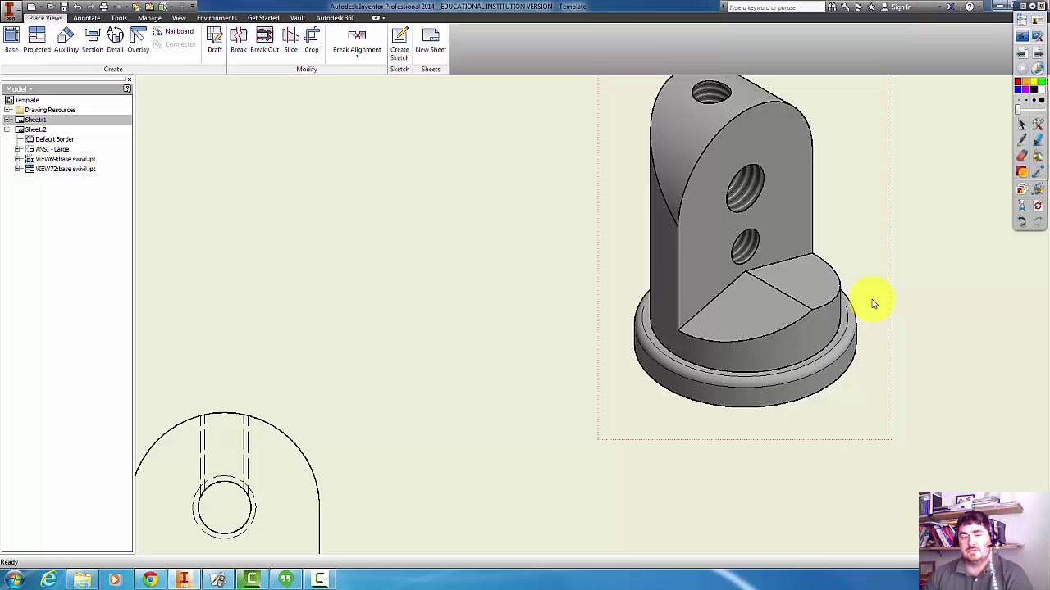
{"action": "scroll", "coordinate": [865, 262], "scroll_direction": "up", "scroll_amount": 4}
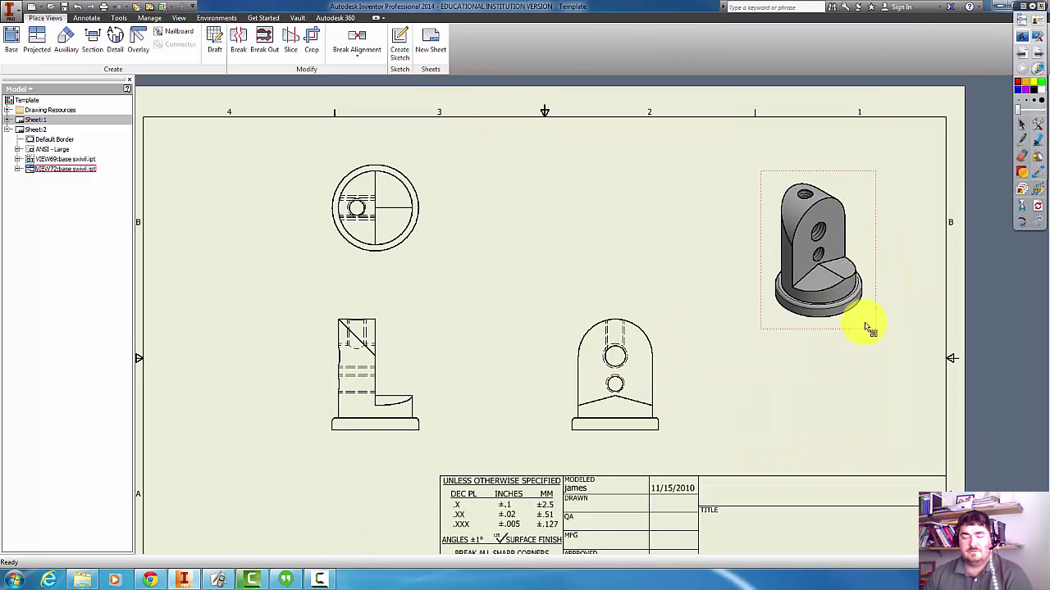
Increase the shaded isometric view's scale and nudge it and the side view into place
{"action": "double_click", "coordinate": [836, 332]}
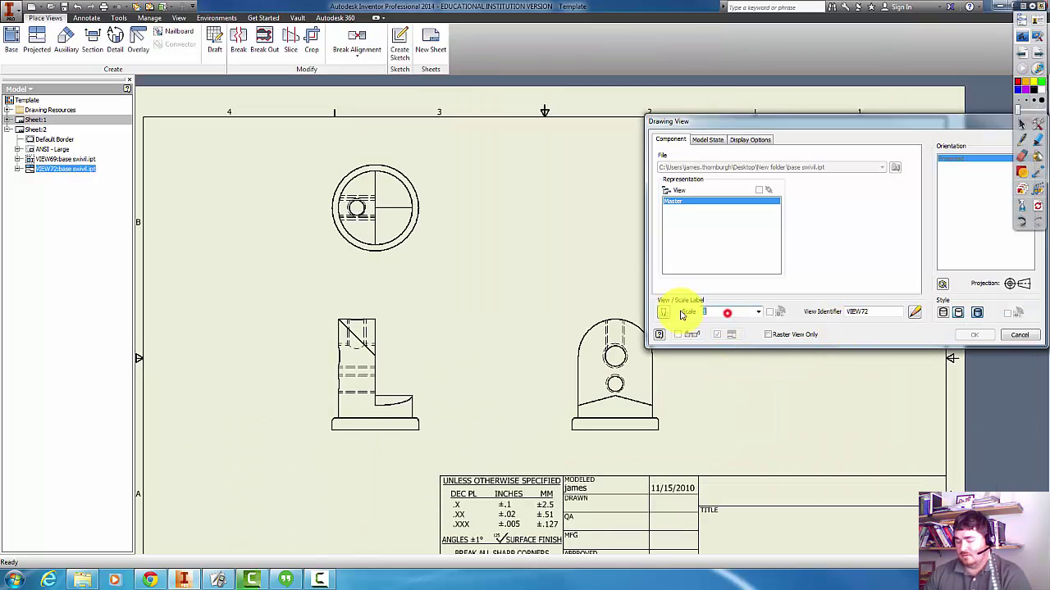
{"action": "key", "text": "Return"}
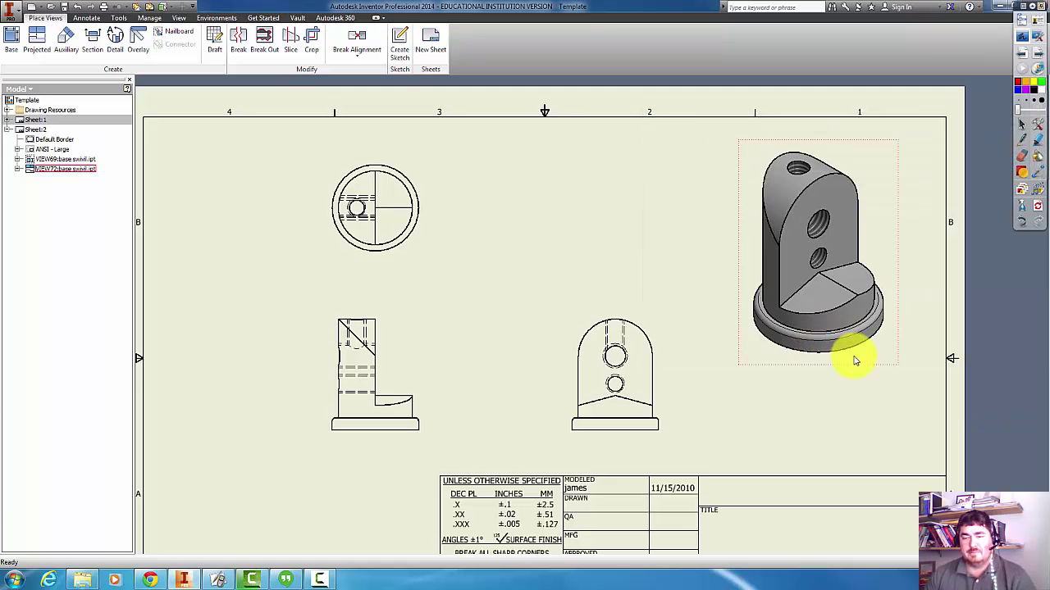
{"action": "left_click_drag", "start_coordinate": [859, 380], "coordinate": [872, 386]}
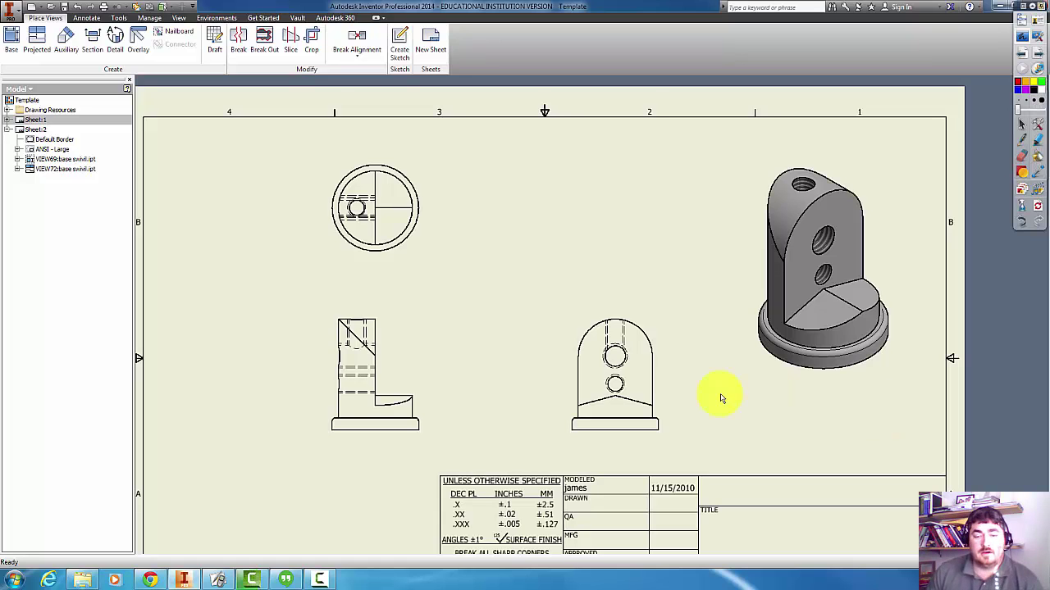
{"action": "middle_click_drag", "start_coordinate": [455, 364], "coordinate": [452, 376]}
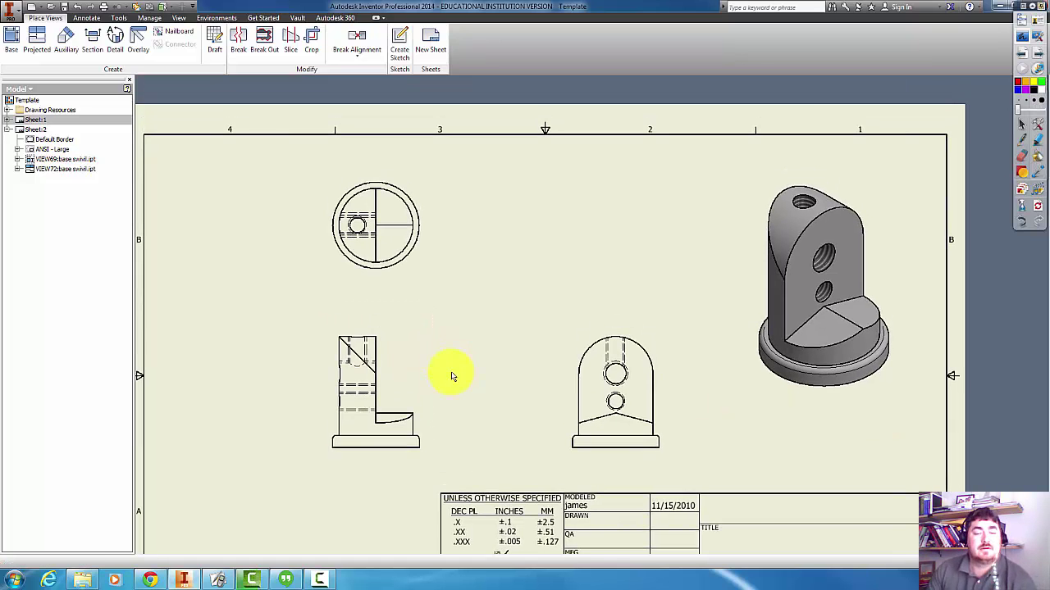
{"action": "left_click_drag", "start_coordinate": [440, 369], "coordinate": [445, 379]}
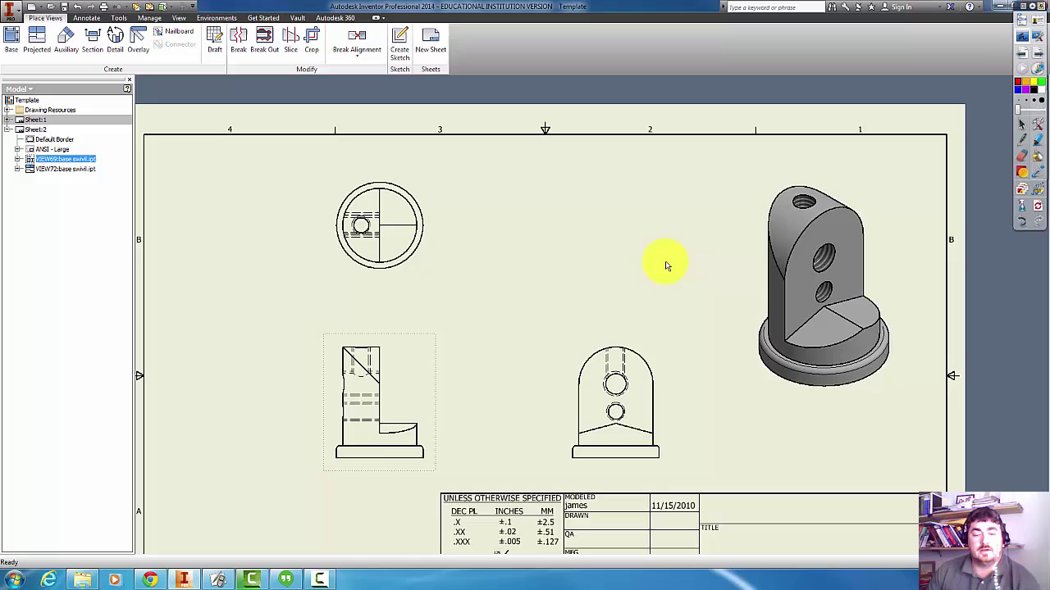
{"action": "middle_click_drag", "start_coordinate": [651, 227], "coordinate": [657, 181]}
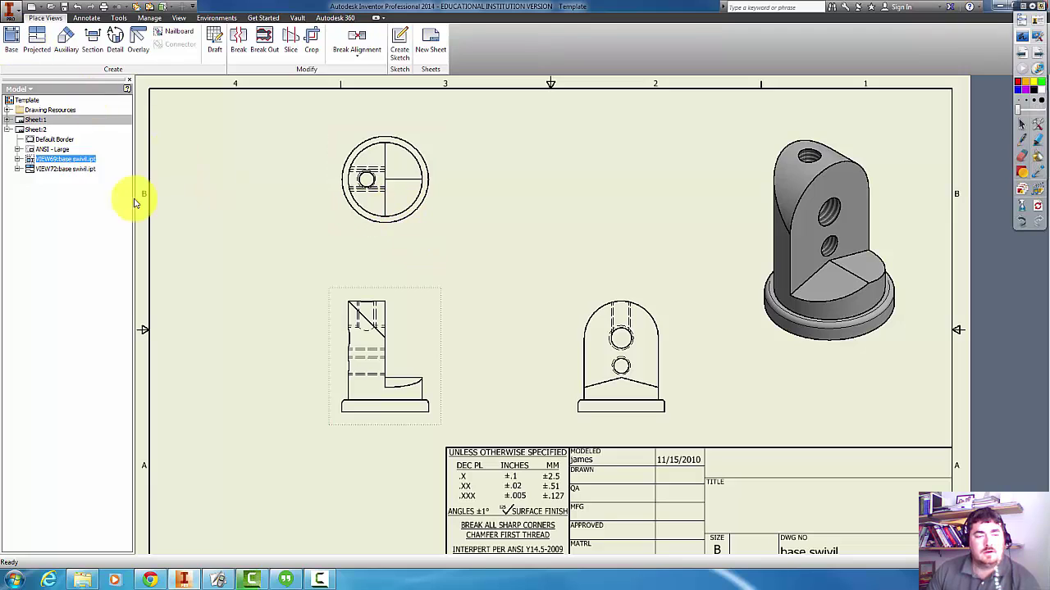
Add a new empty Sheet 3 to the drawing
{"action": "right_click", "coordinate": [43, 237]}
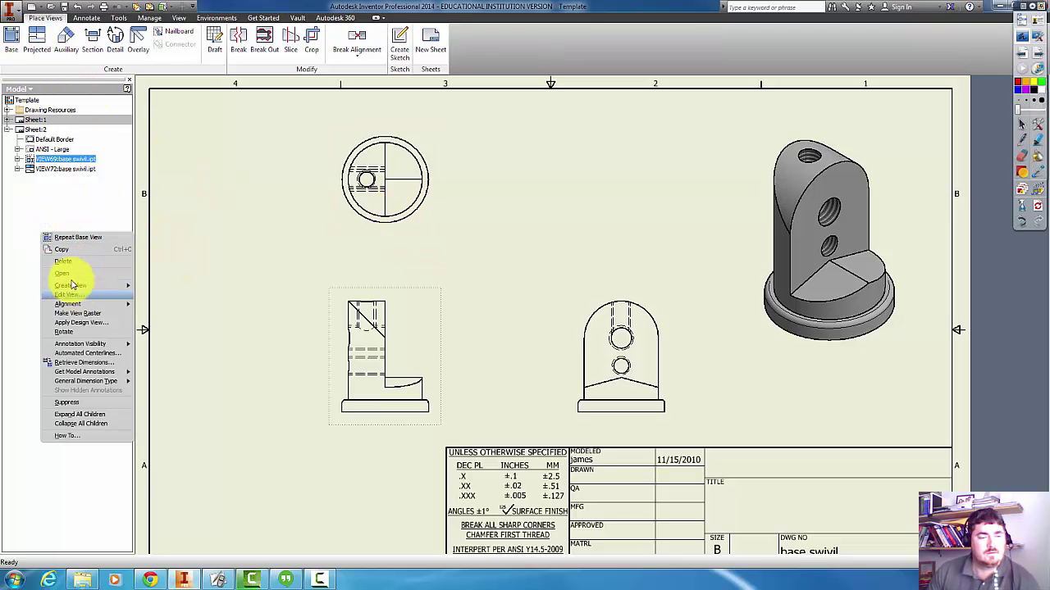
{"action": "left_click", "coordinate": [35, 327]}
{"action": "right_click", "coordinate": [50, 273]}
{"action": "left_click", "coordinate": [63, 285]}
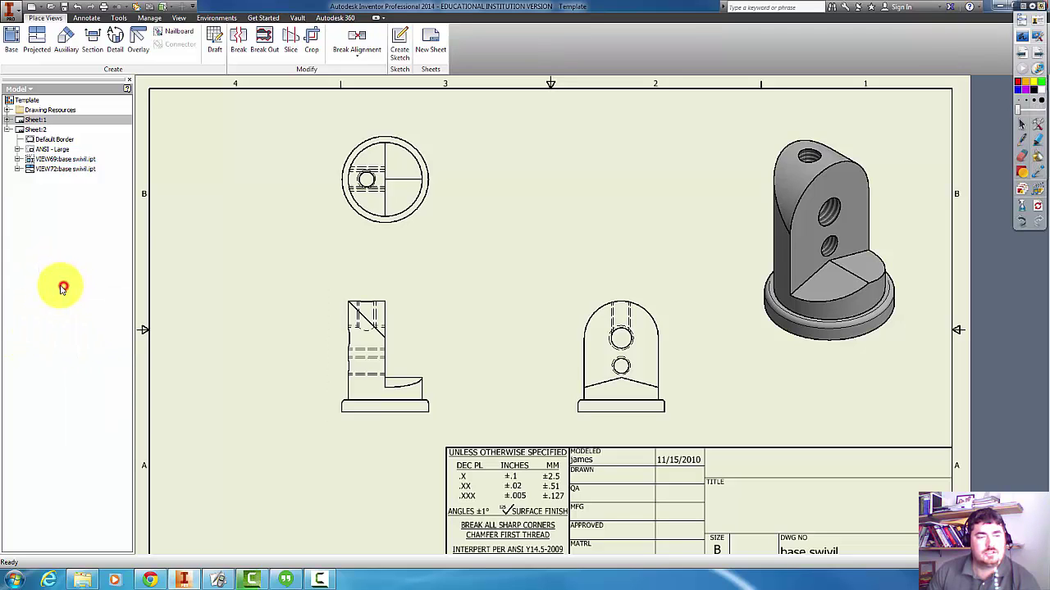
{"action": "left_click", "coordinate": [250, 222]}
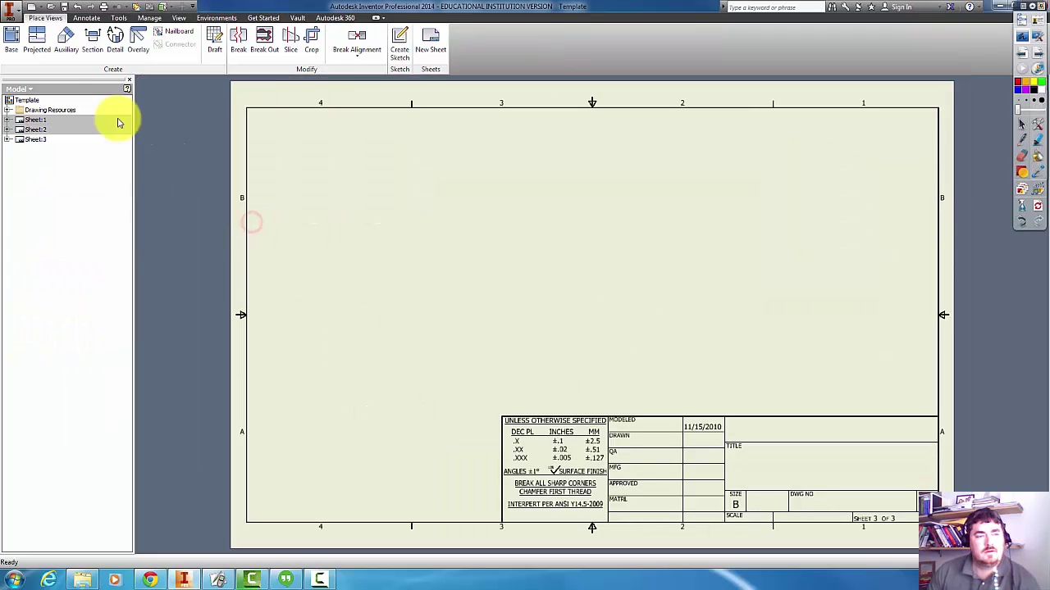
Start a base view using coupler1.ipt as its part
{"action": "left_click", "coordinate": [11, 42]}
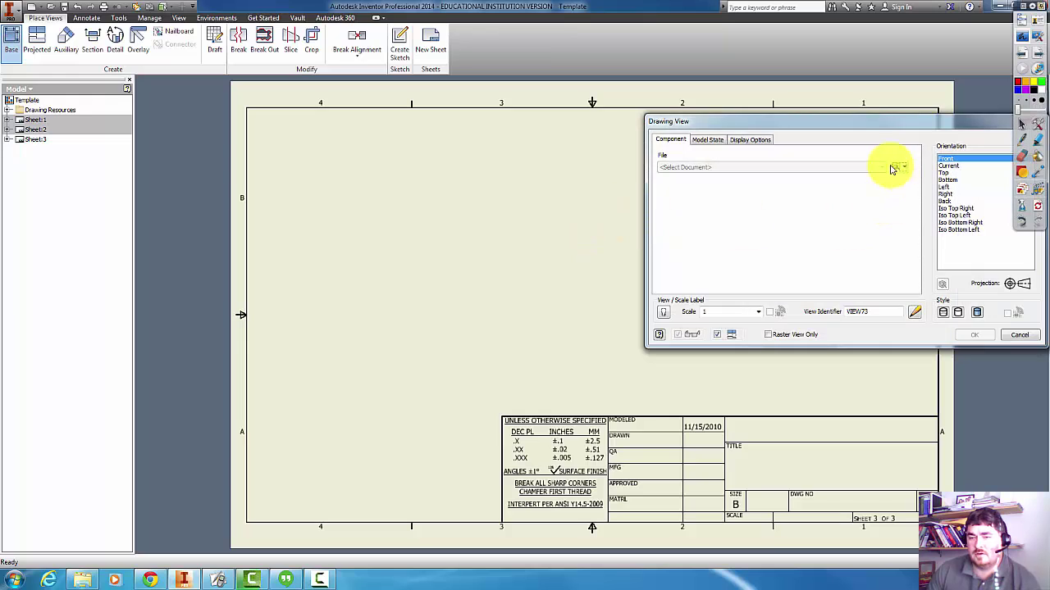
{"action": "left_click", "coordinate": [894, 170]}
{"action": "left_click", "coordinate": [814, 184]}
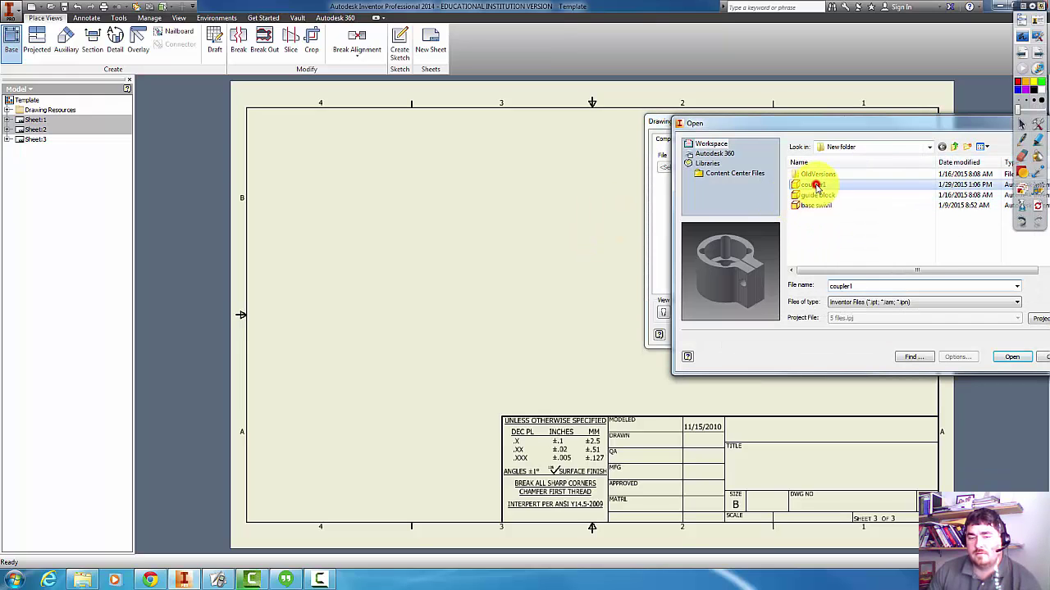
{"action": "left_click", "coordinate": [1012, 359]}
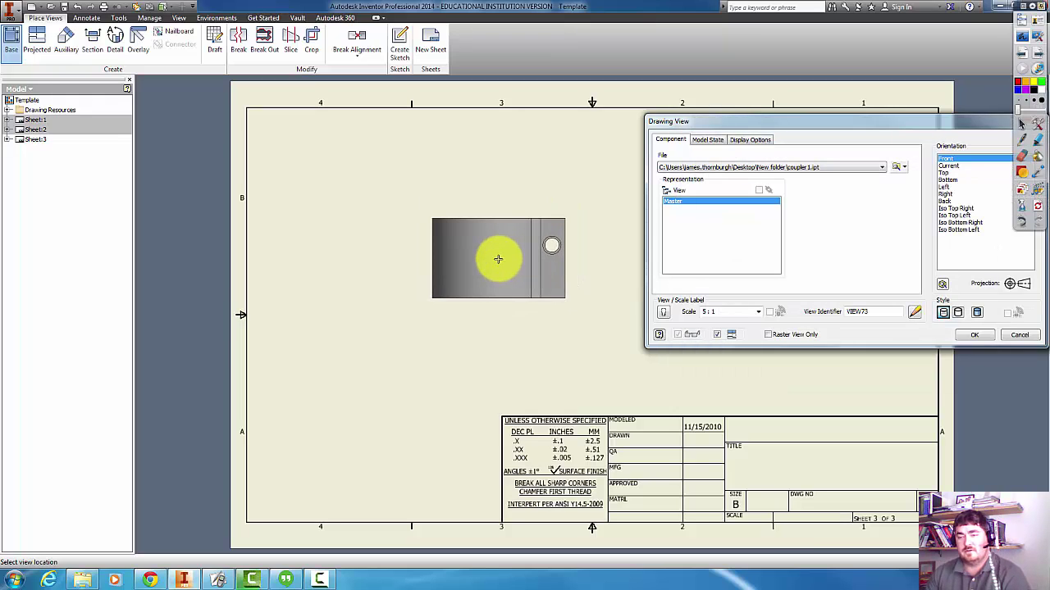
Preview the isometric orientations, then place a Top-oriented coupler1 base view
{"action": "left_click", "coordinate": [967, 216]}
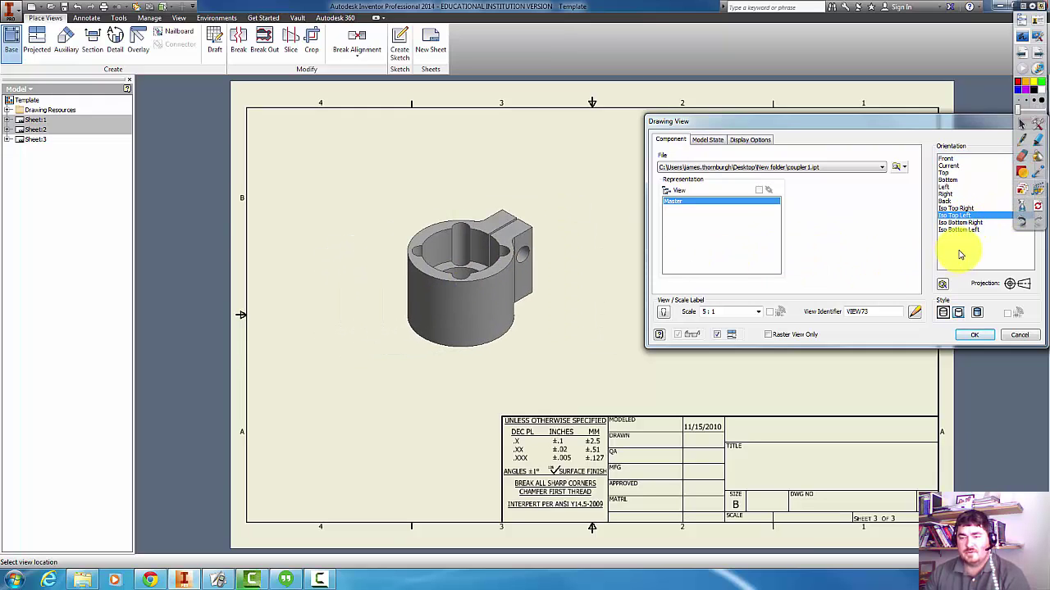
{"action": "left_click", "coordinate": [960, 222]}
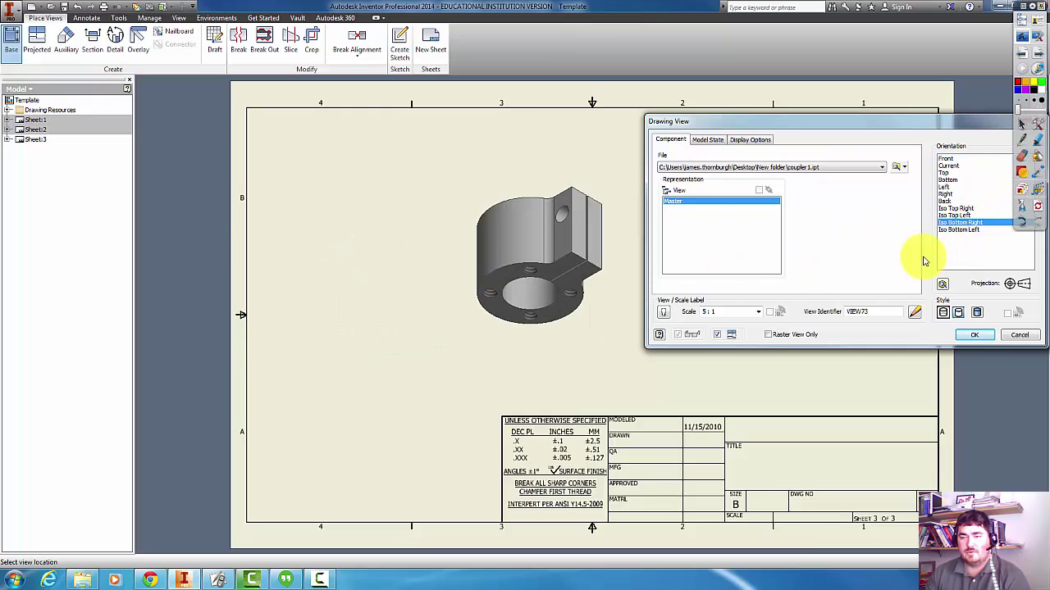
{"action": "left_click", "coordinate": [964, 229]}
{"action": "left_click", "coordinate": [953, 215]}
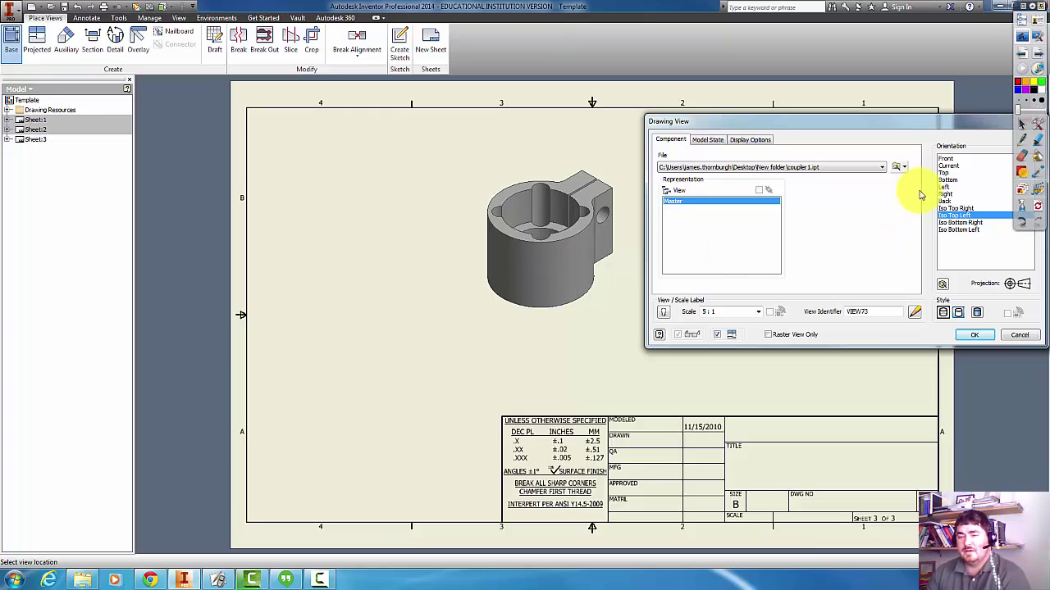
{"action": "left_click", "coordinate": [947, 173]}
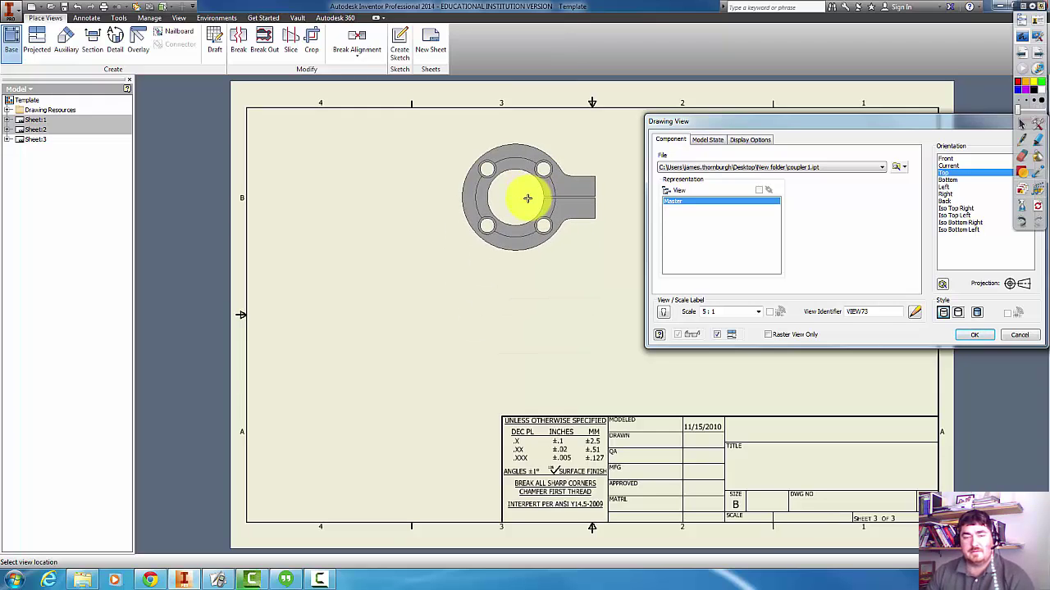
{"action": "left_click", "coordinate": [529, 199]}
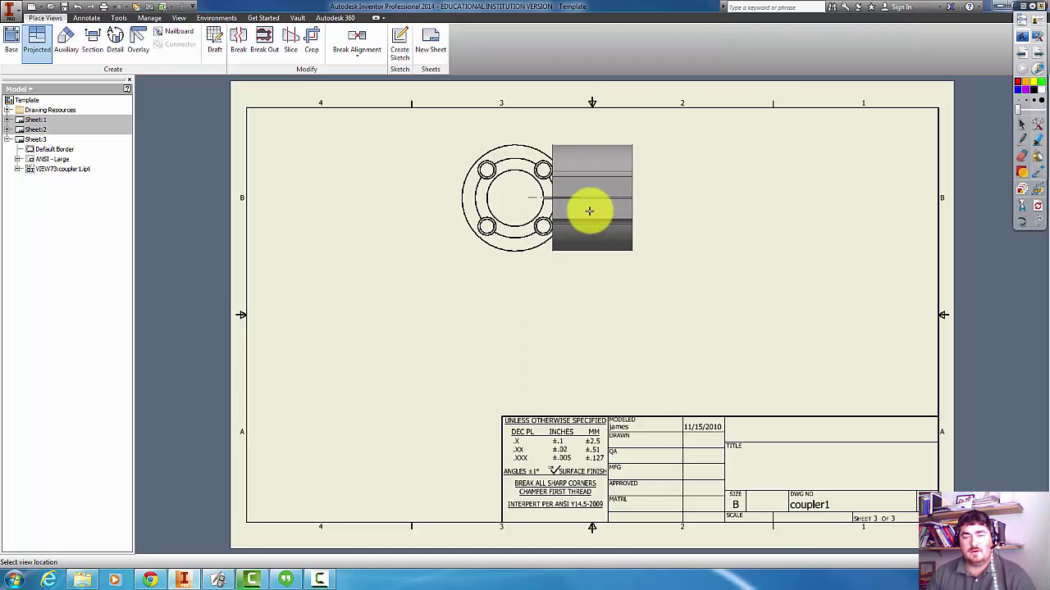
Create the coupler1 front view below the top view and shift both views right
{"action": "left_click", "coordinate": [526, 336]}
{"action": "right_click", "coordinate": [588, 332]}
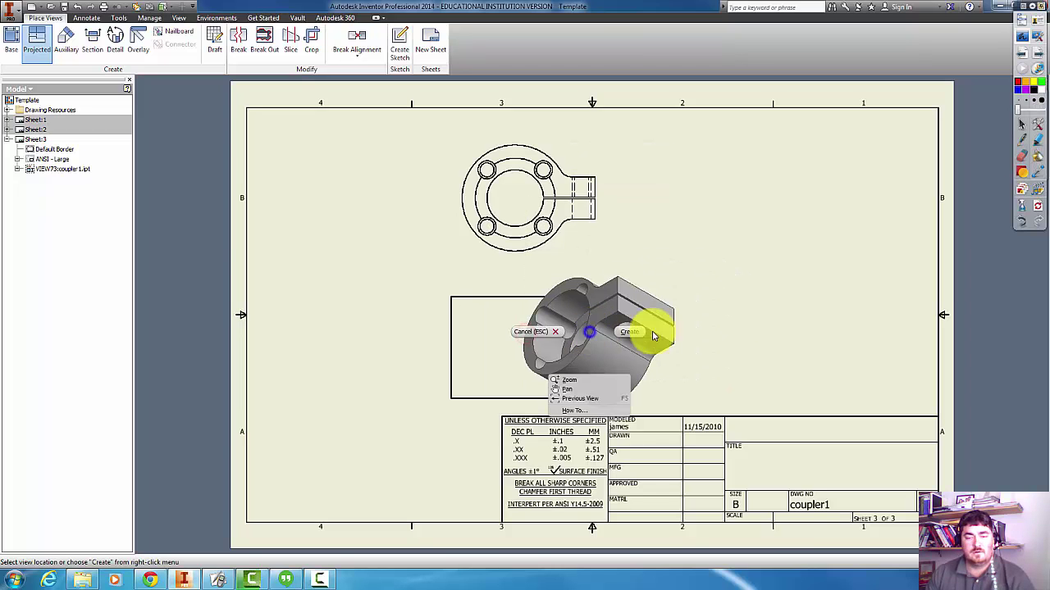
{"action": "left_click", "coordinate": [632, 332]}
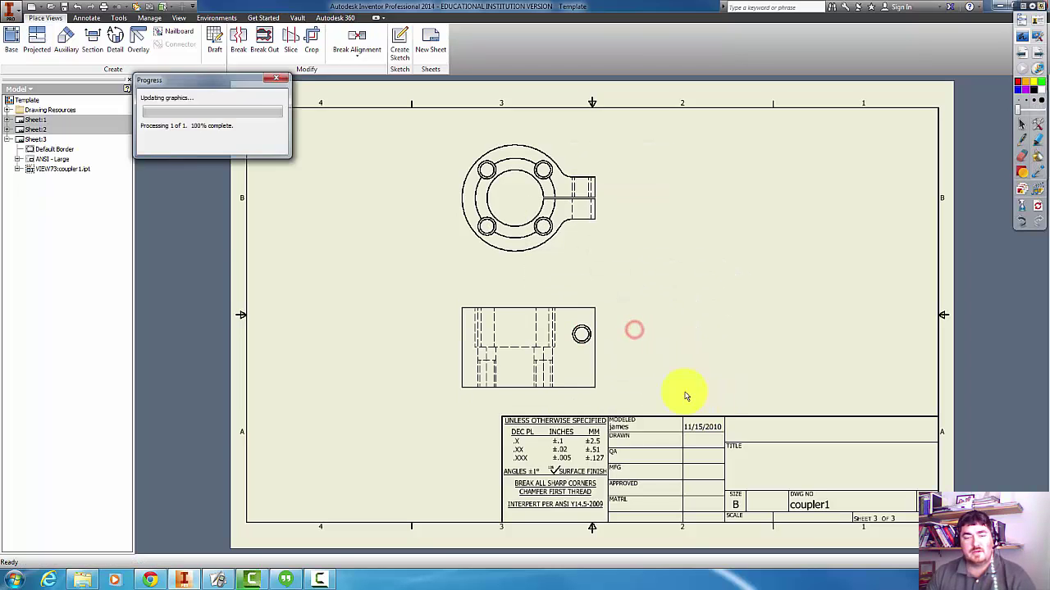
{"action": "left_click", "coordinate": [586, 264]}
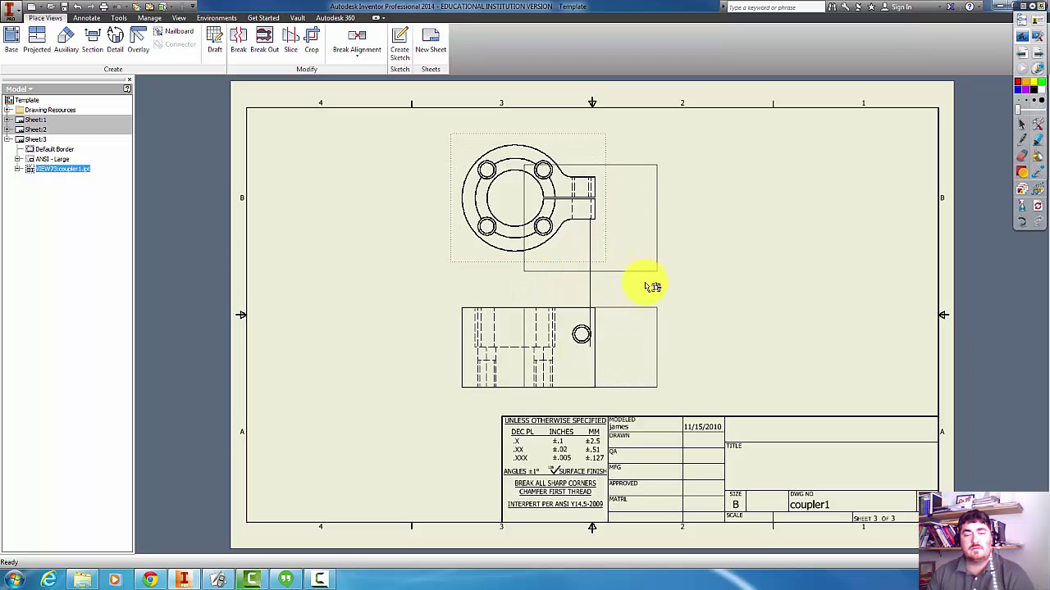
{"action": "left_click_drag", "start_coordinate": [652, 287], "coordinate": [653, 288]}
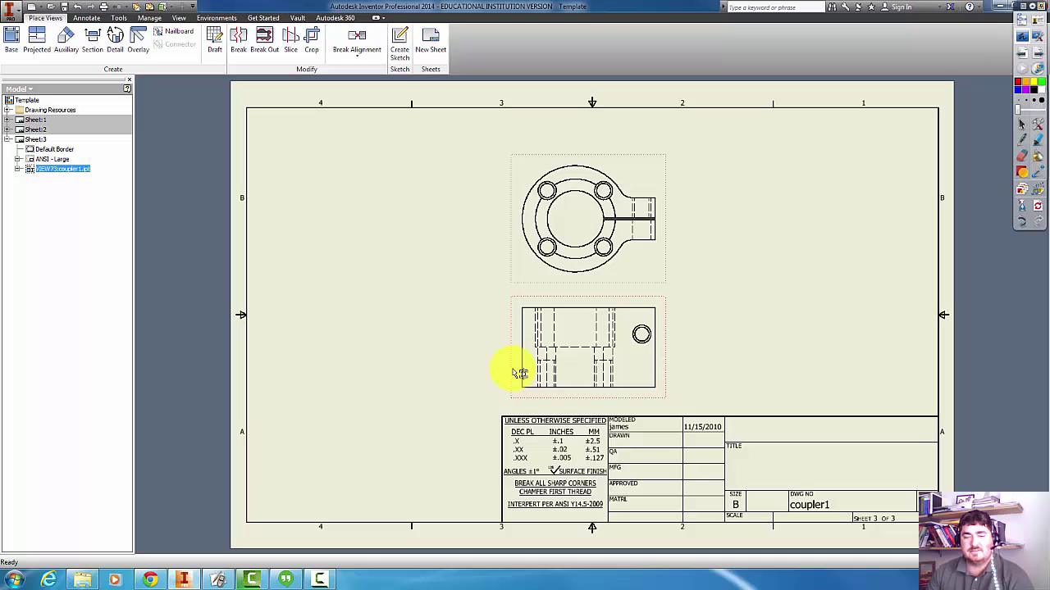
Turn off Style from Base for the lower coupler view and show foreshortened tangent edges
{"action": "double_click", "coordinate": [668, 364]}
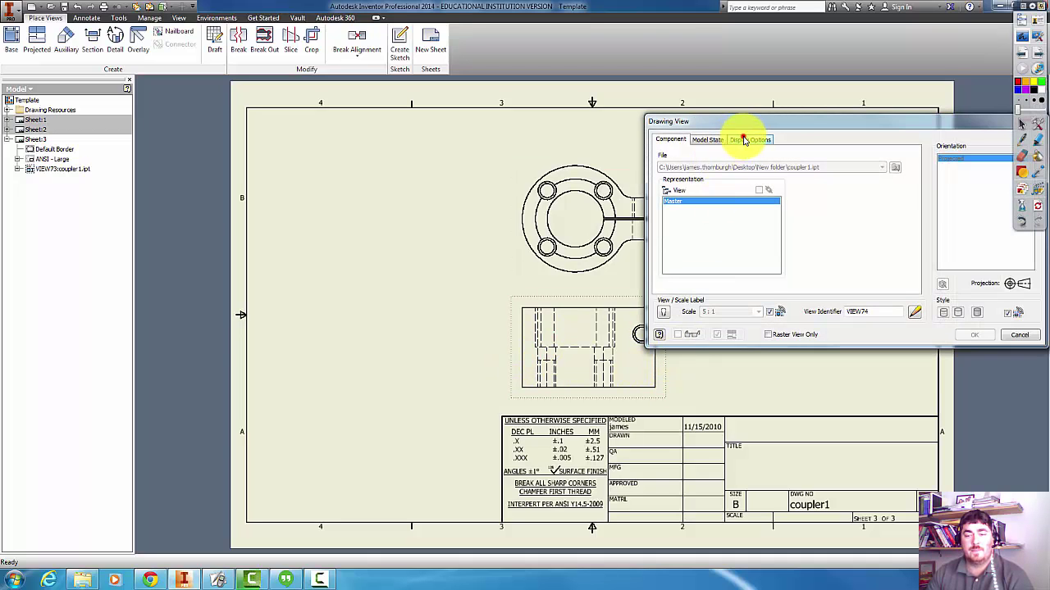
{"action": "left_click", "coordinate": [745, 138]}
{"action": "left_click", "coordinate": [666, 239]}
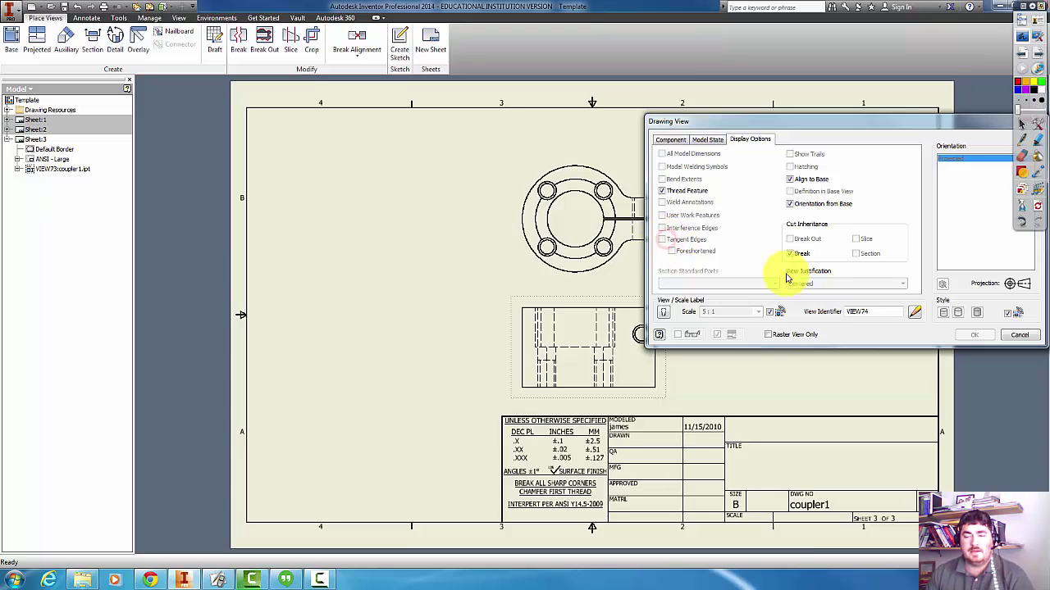
{"action": "left_click", "coordinate": [1010, 315]}
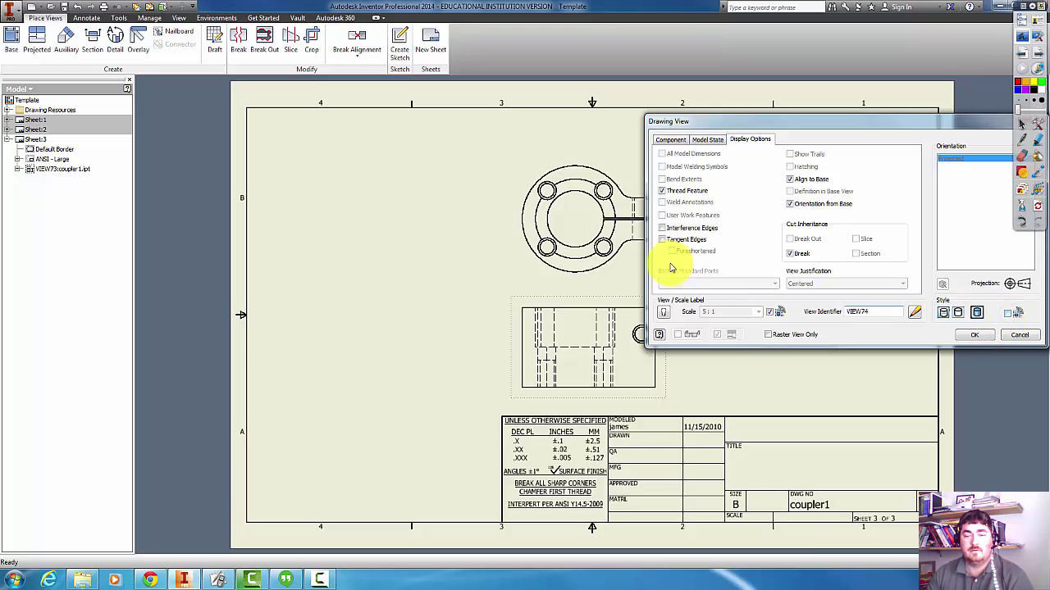
{"action": "left_click", "coordinate": [666, 239]}
{"action": "left_click", "coordinate": [674, 251]}
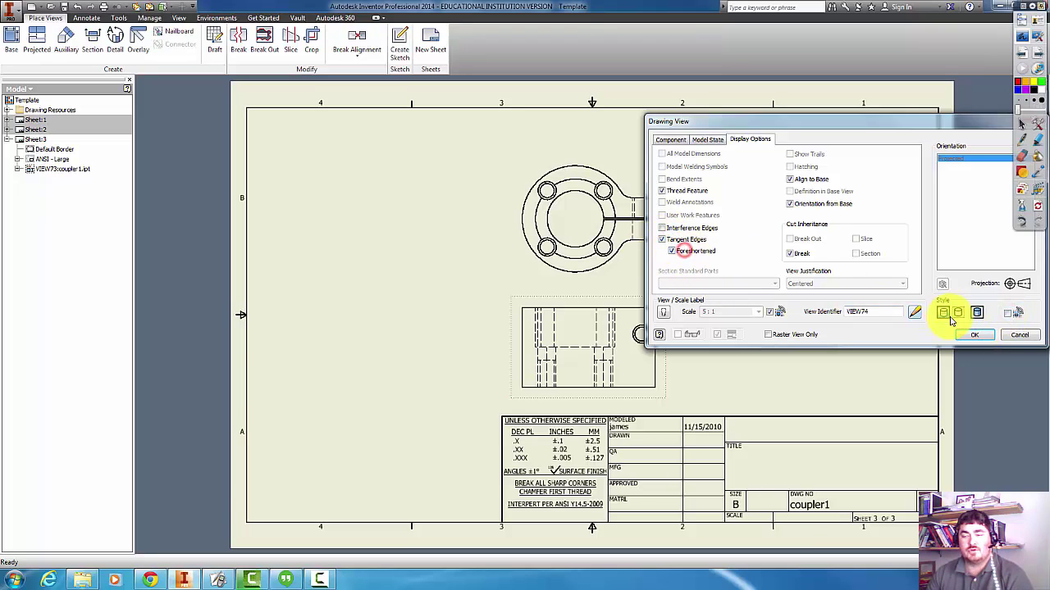
{"action": "left_click", "coordinate": [978, 335]}
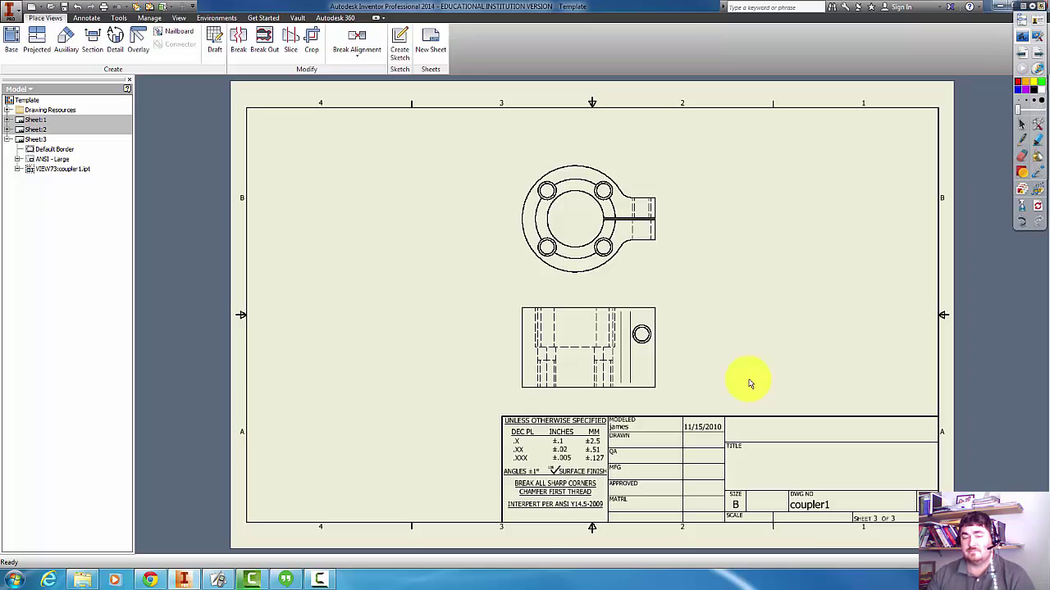
Move the coupler top view slightly up on sheet 3
{"action": "scroll", "coordinate": [653, 325], "scroll_direction": "up", "scroll_amount": 3}
{"action": "scroll", "coordinate": [637, 292], "scroll_direction": "down", "scroll_amount": 5}
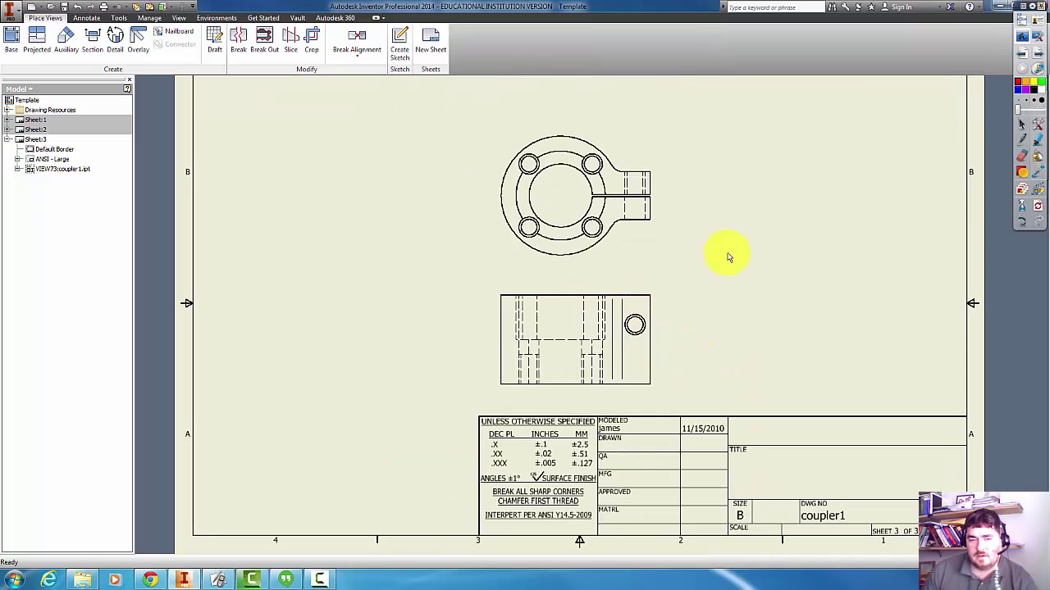
{"action": "scroll", "coordinate": [707, 298], "scroll_direction": "up", "scroll_amount": 2}
{"action": "left_click_drag", "start_coordinate": [648, 304], "coordinate": [650, 290]}
{"action": "left_click", "coordinate": [802, 345]}
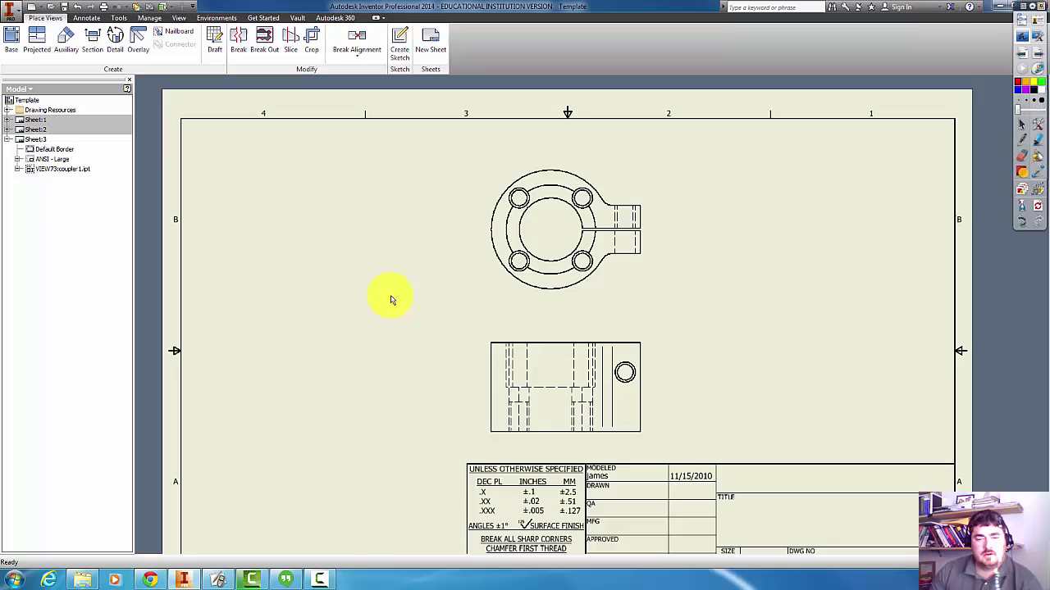
Delete the lower front view and recentre the top view on the sheet
{"action": "scroll", "coordinate": [391, 300], "scroll_direction": "down", "scroll_amount": 3}
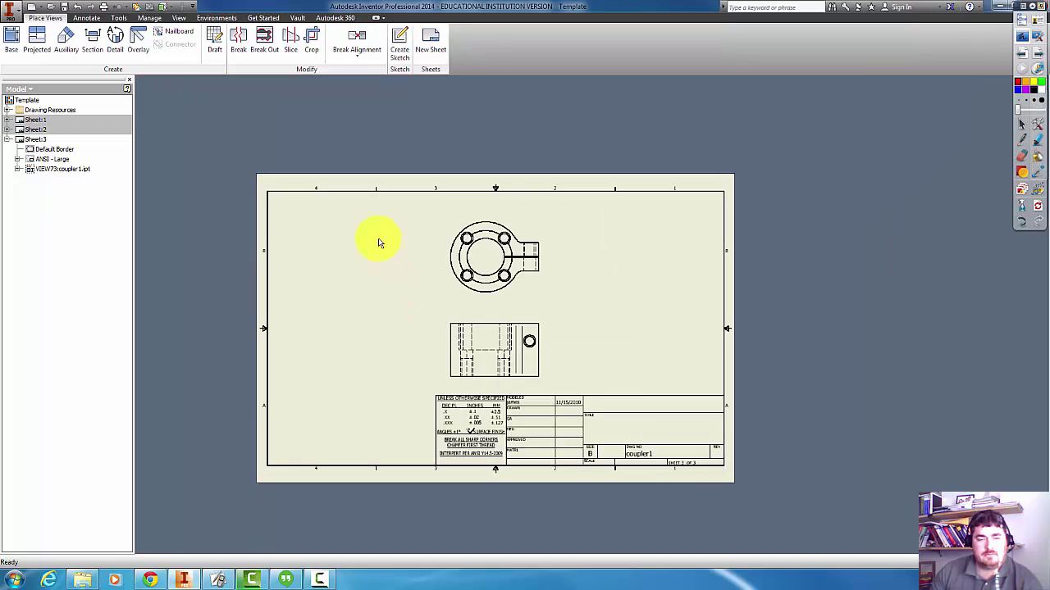
{"action": "key", "text": "Delete"}
{"action": "left_click", "coordinate": [565, 314]}
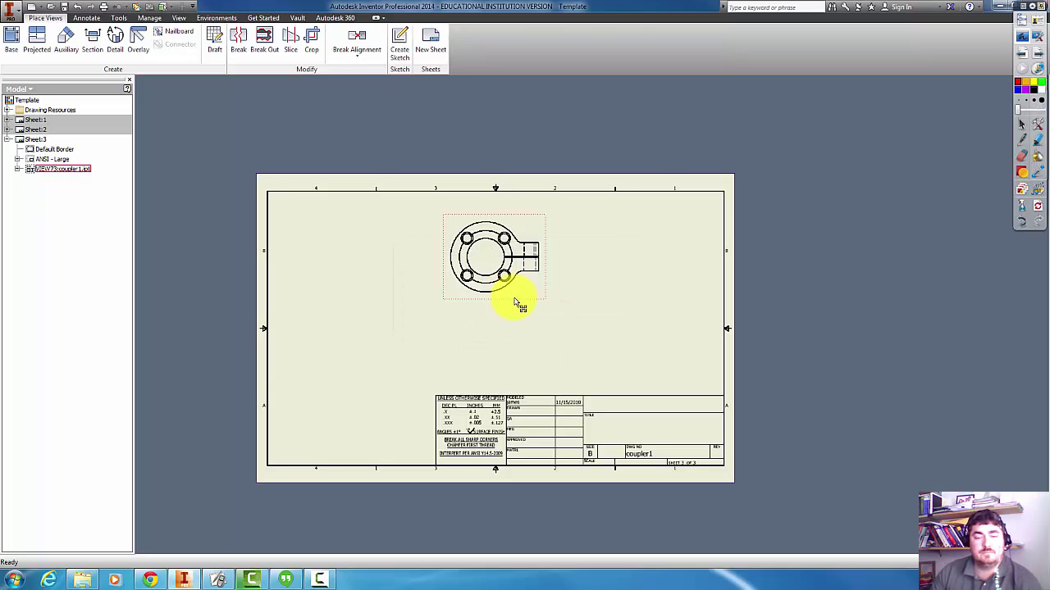
{"action": "left_click_drag", "start_coordinate": [508, 345], "coordinate": [510, 350]}
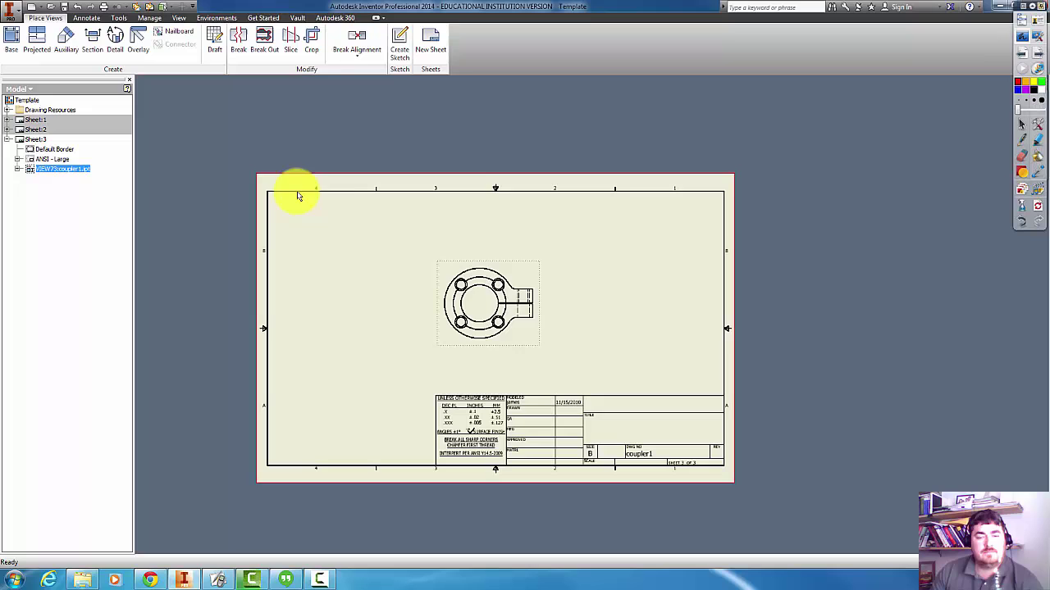
Rotate the coupler top view by the tab's edge, flipped so the tab points up
{"action": "right_click", "coordinate": [522, 275]}
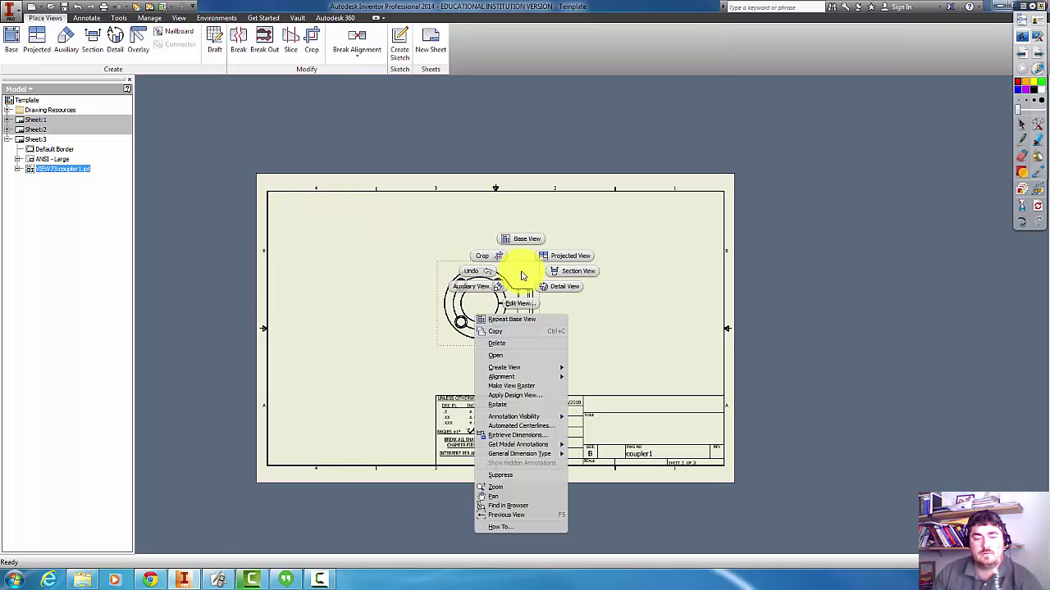
{"action": "left_click", "coordinate": [515, 405]}
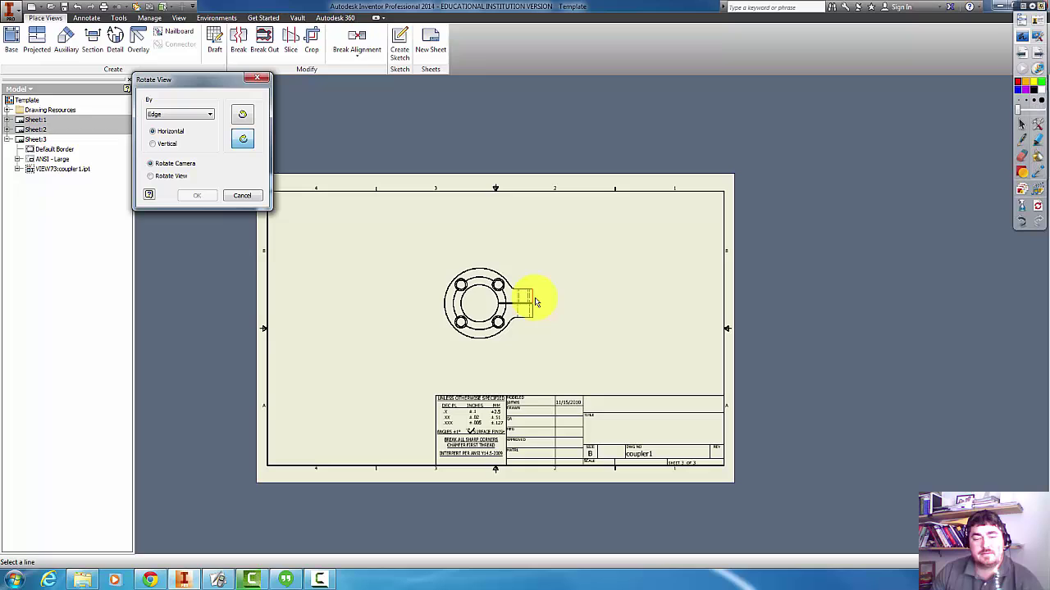
{"action": "left_click", "coordinate": [535, 303]}
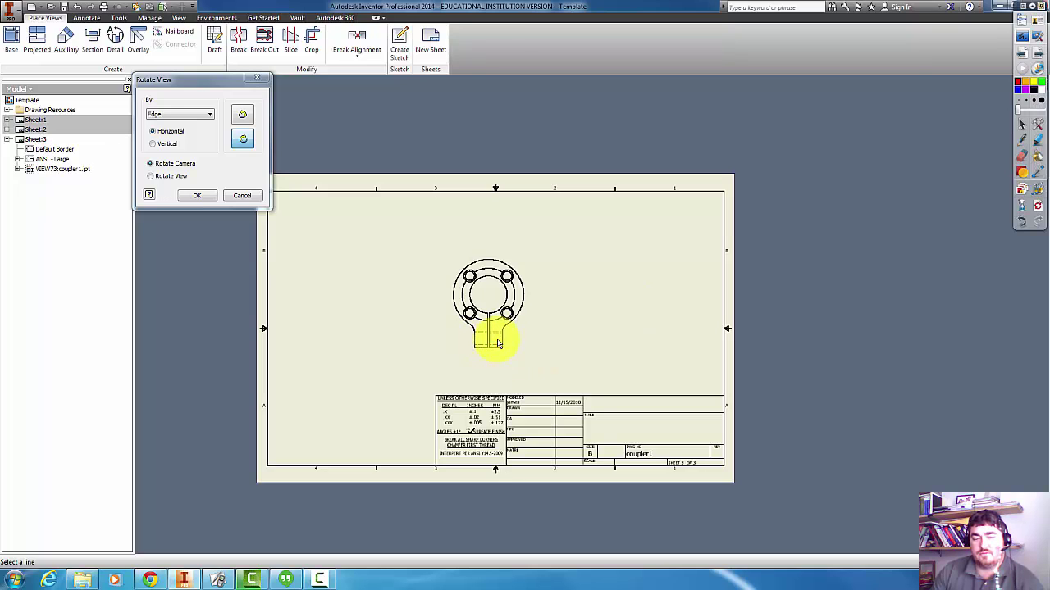
{"action": "left_click", "coordinate": [243, 114]}
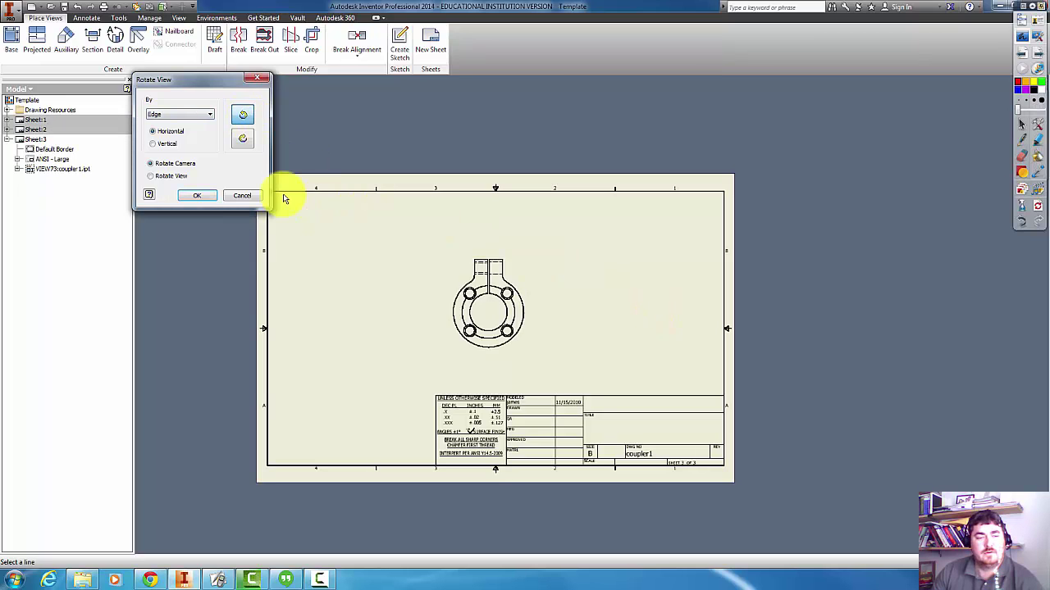
{"action": "left_click", "coordinate": [197, 199]}
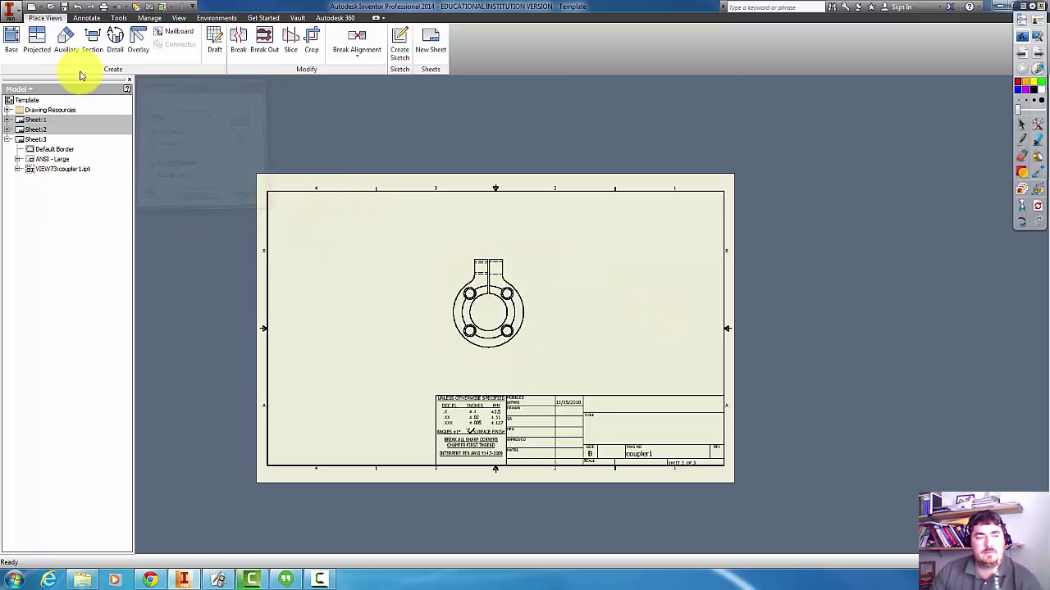
Project a side view and an upper-right isometric view from the rotated top view
{"action": "left_click", "coordinate": [34, 40]}
{"action": "left_click", "coordinate": [500, 298]}
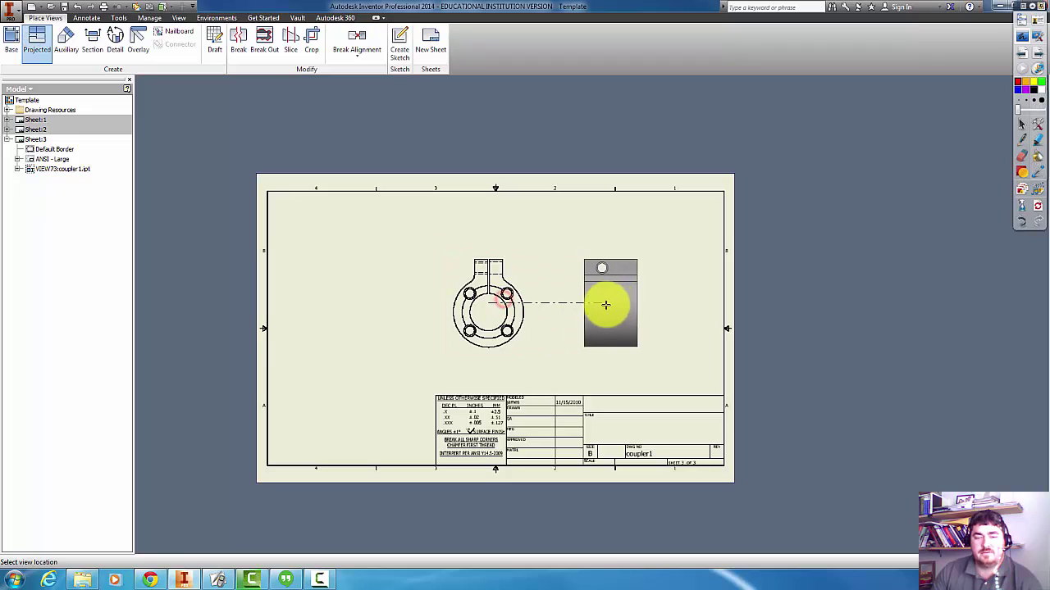
{"action": "left_click", "coordinate": [715, 205]}
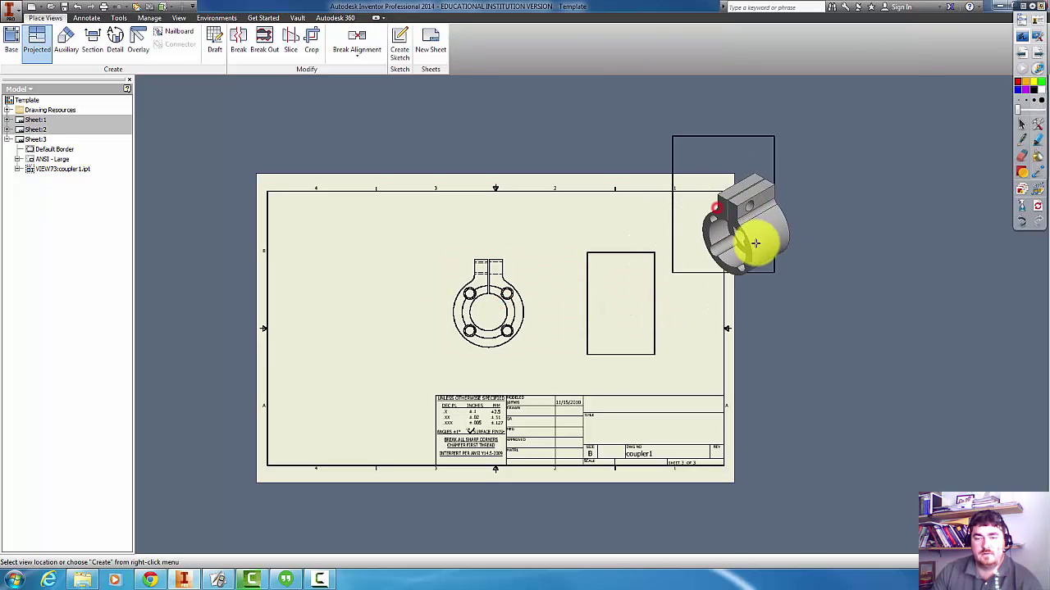
{"action": "right_click", "coordinate": [736, 218]}
{"action": "left_click", "coordinate": [783, 219]}
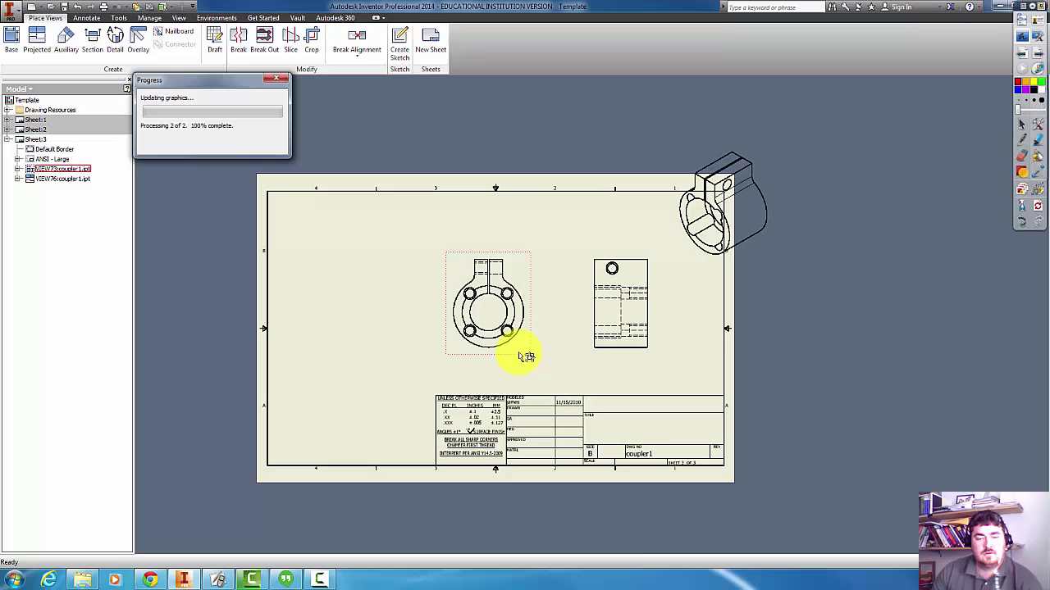
Arrange the top, side and isometric views evenly within the sheet border
{"action": "left_click_drag", "start_coordinate": [517, 353], "coordinate": [420, 371]}
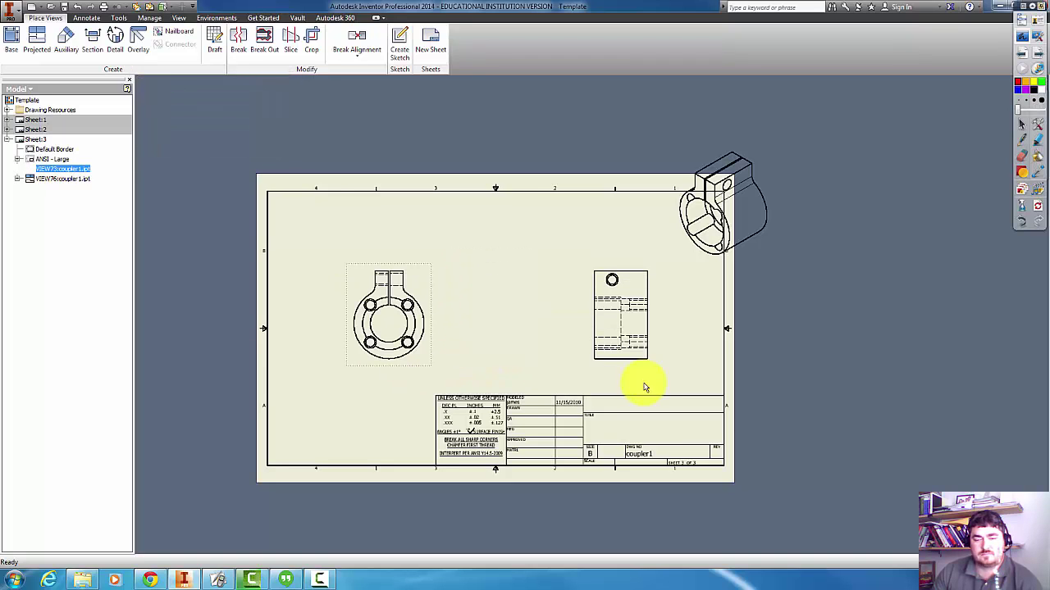
{"action": "left_click_drag", "start_coordinate": [638, 373], "coordinate": [564, 371]}
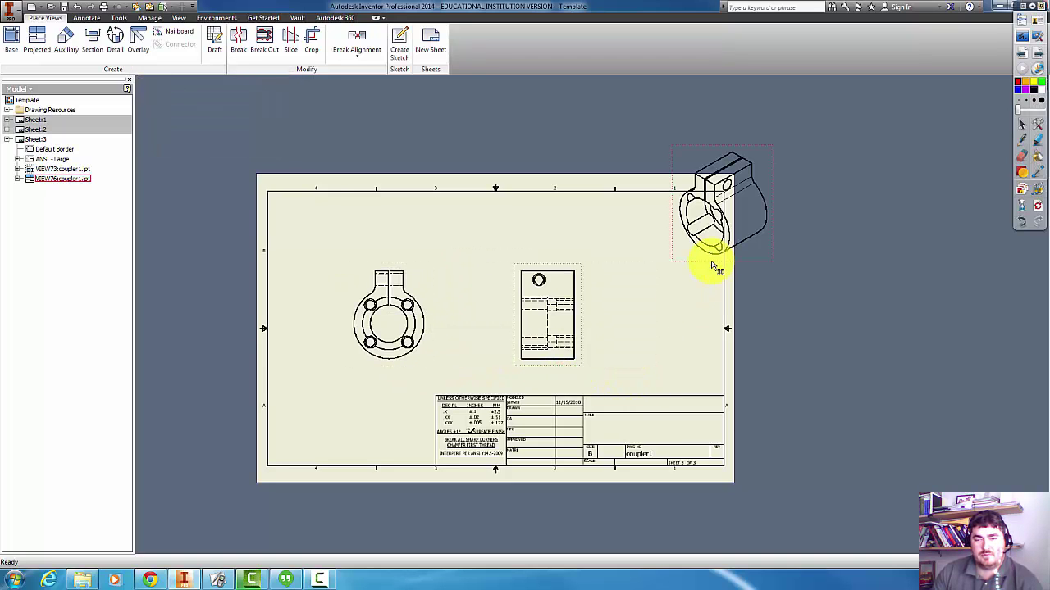
{"action": "left_click_drag", "start_coordinate": [667, 320], "coordinate": [667, 317]}
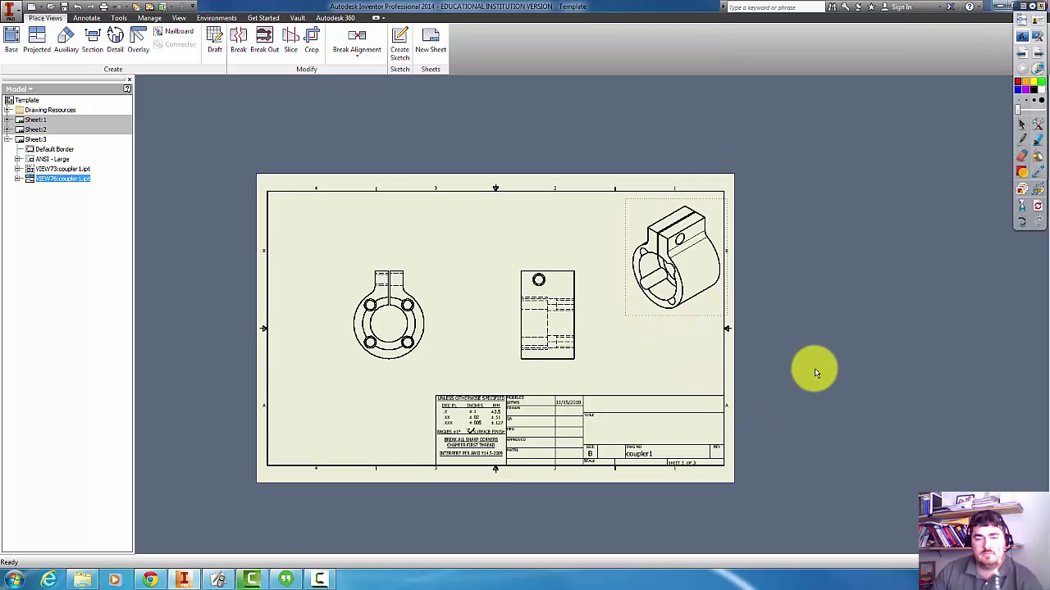
Set the isometric coupler view to a shaded style
{"action": "left_click", "coordinate": [816, 369]}
{"action": "double_click", "coordinate": [693, 320]}
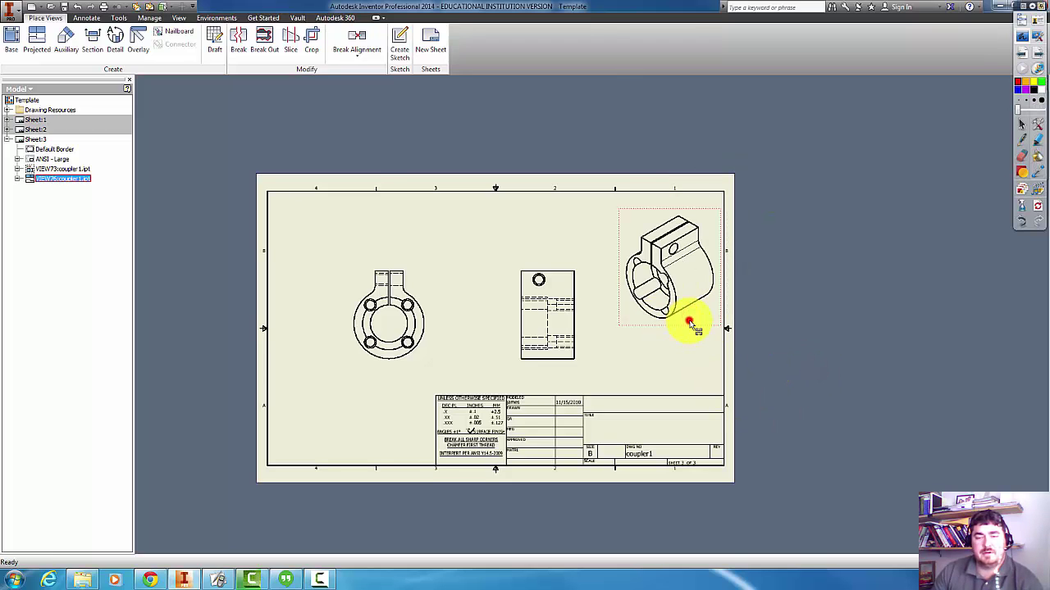
{"action": "left_click", "coordinate": [978, 314]}
{"action": "left_click", "coordinate": [749, 140]}
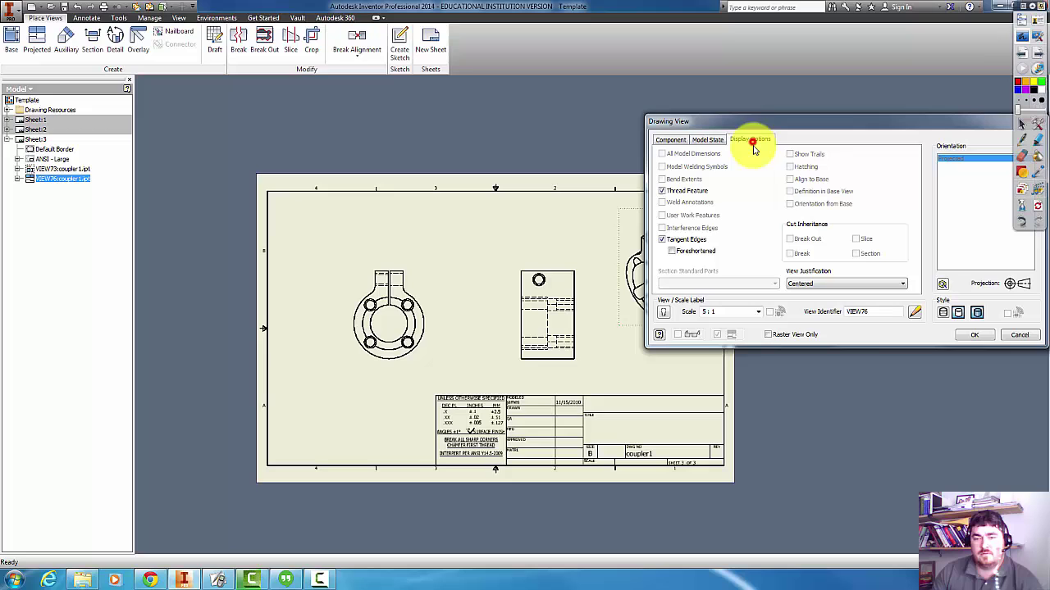
{"action": "left_click", "coordinate": [974, 335]}
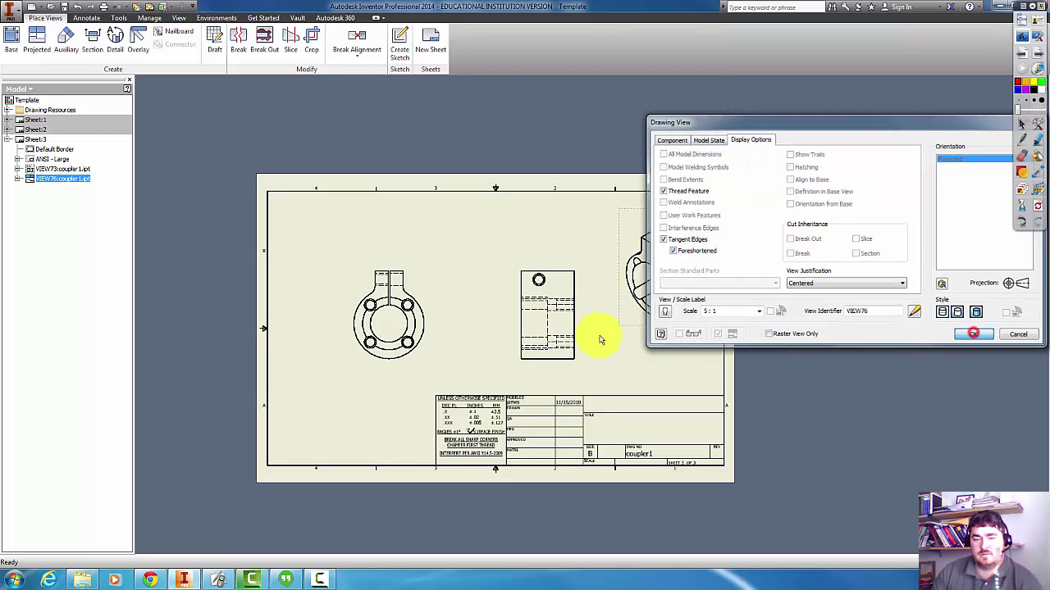
Give the side view foreshortened tangent edges, not from base, and shift it slightly left
{"action": "double_click", "coordinate": [581, 274]}
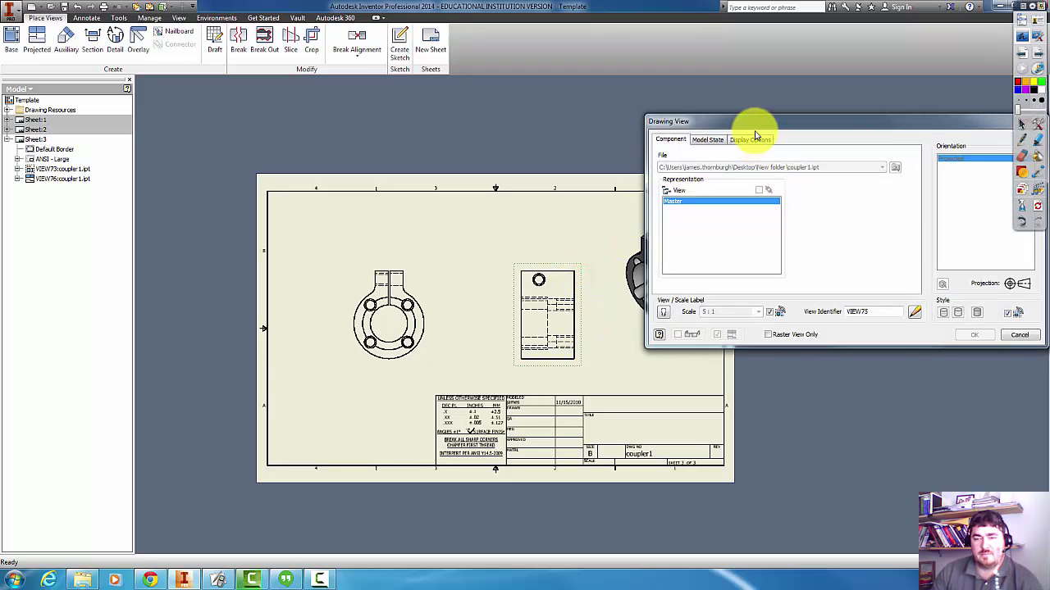
{"action": "left_click", "coordinate": [750, 137]}
{"action": "left_click", "coordinate": [1008, 314]}
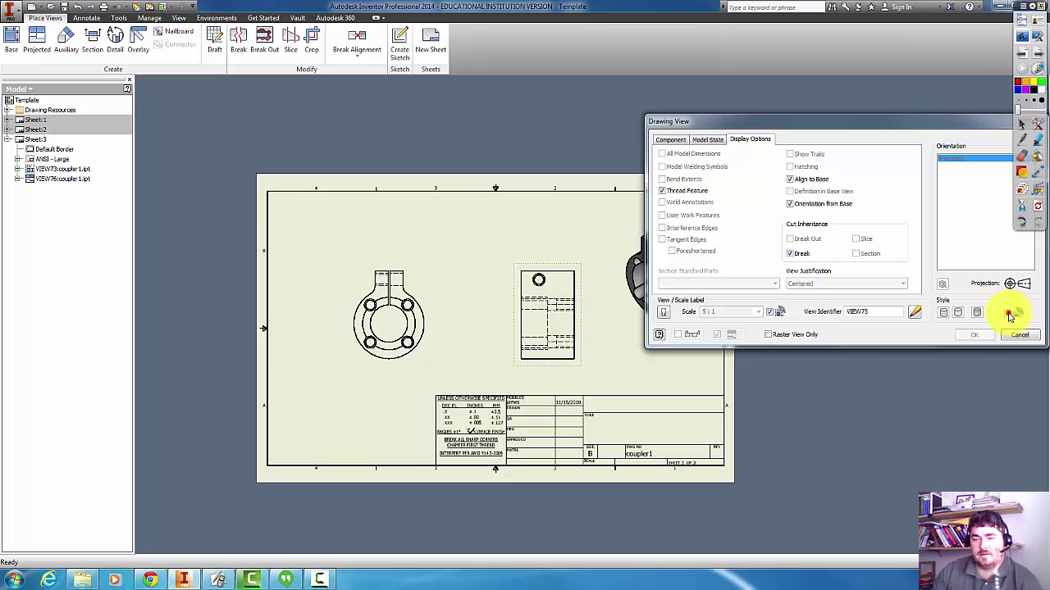
{"action": "left_click", "coordinate": [663, 239]}
{"action": "left_click", "coordinate": [673, 251]}
{"action": "left_click", "coordinate": [972, 336]}
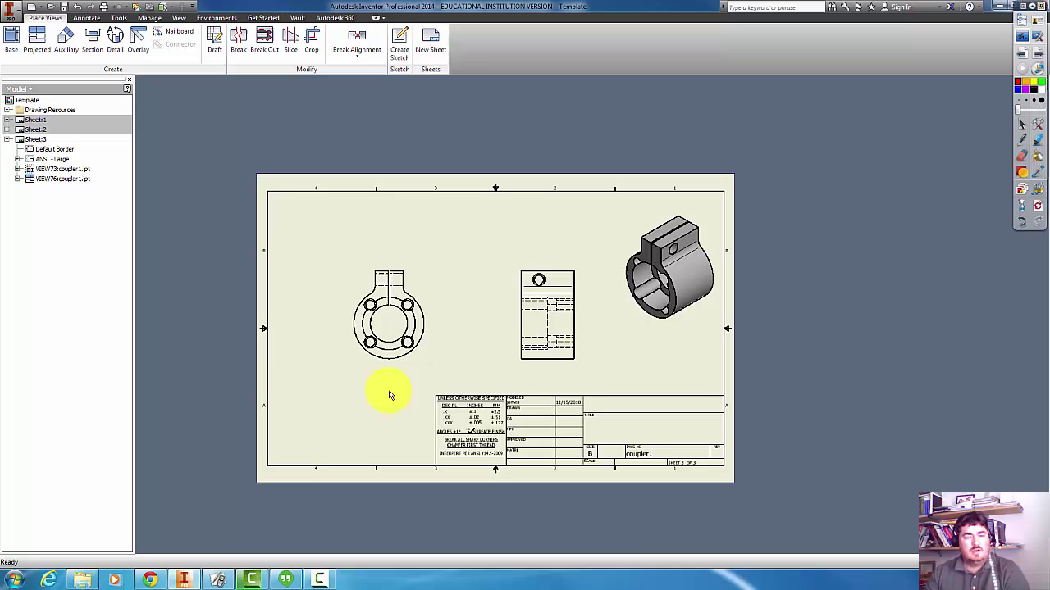
{"action": "left_click_drag", "start_coordinate": [527, 369], "coordinate": [506, 365]}
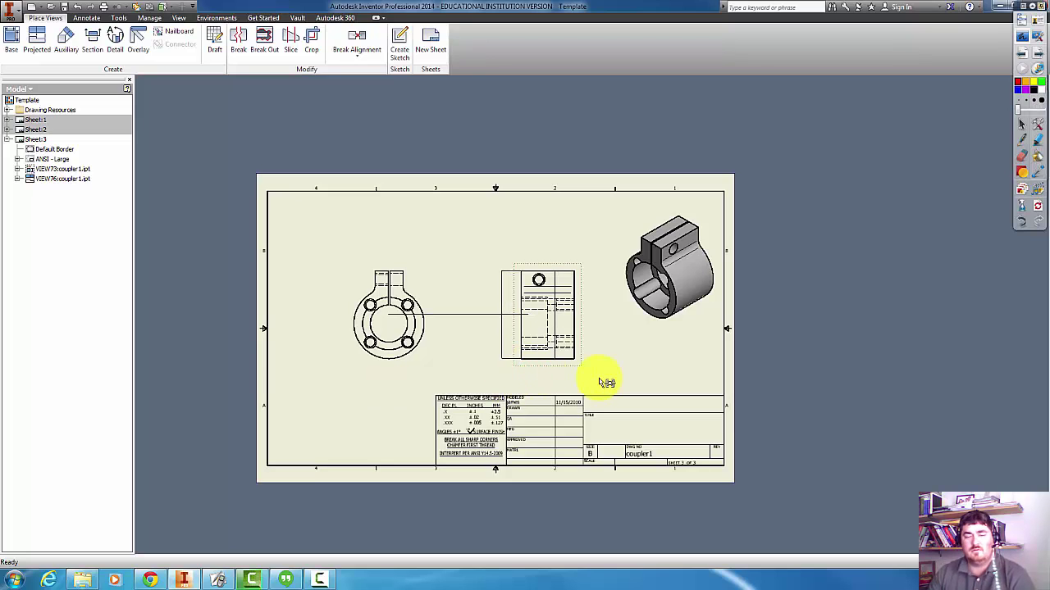